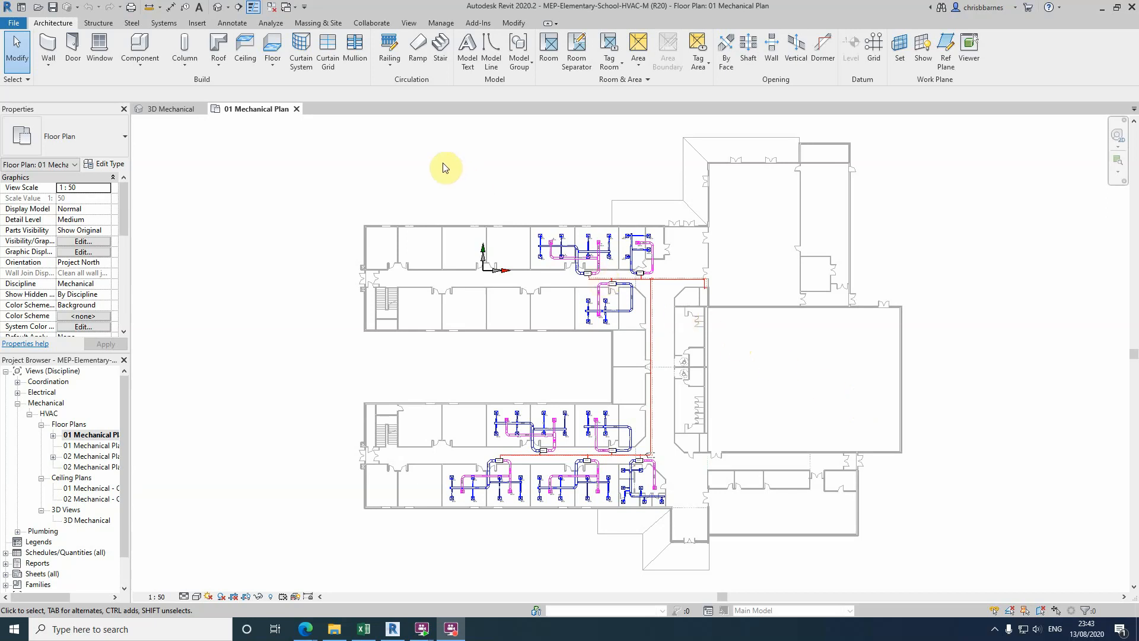
Duplicate the 01 Mechanical Plan floor plan with the plain Duplicate View option, copying only its model geometry
{"action": "left_click", "coordinate": [408, 23]}
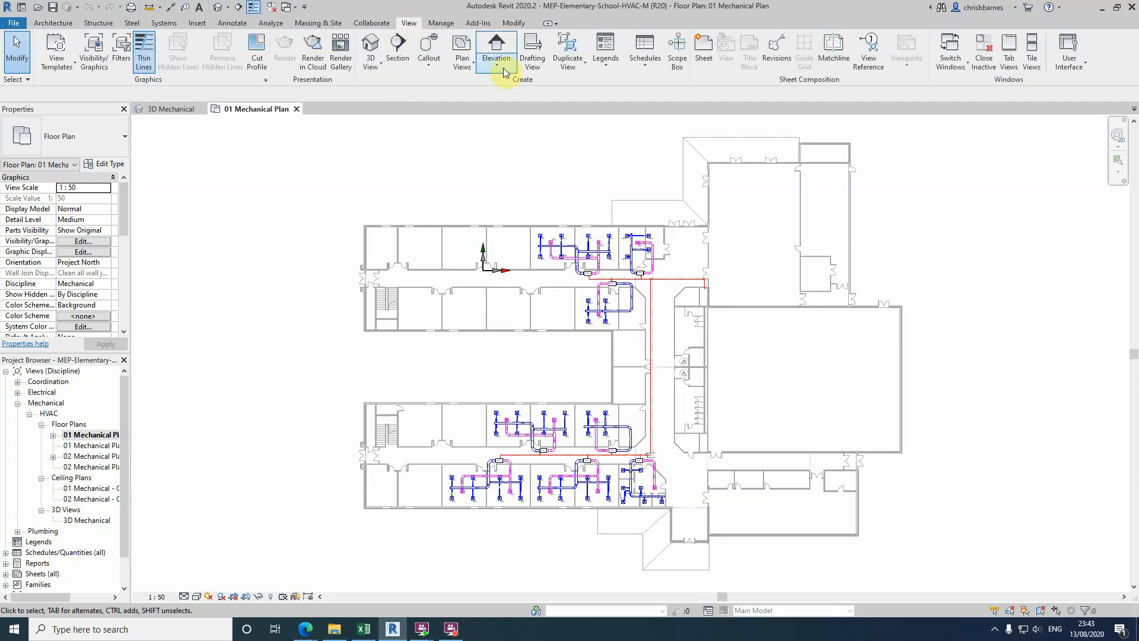
{"action": "left_click", "coordinate": [575, 69]}
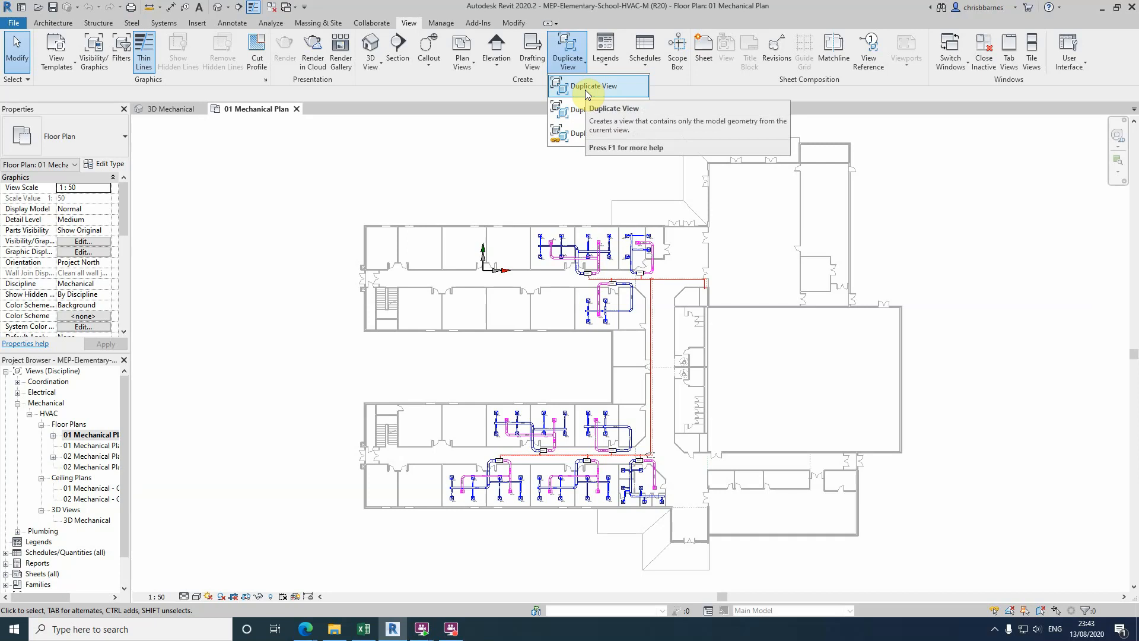
{"action": "left_click", "coordinate": [303, 314]}
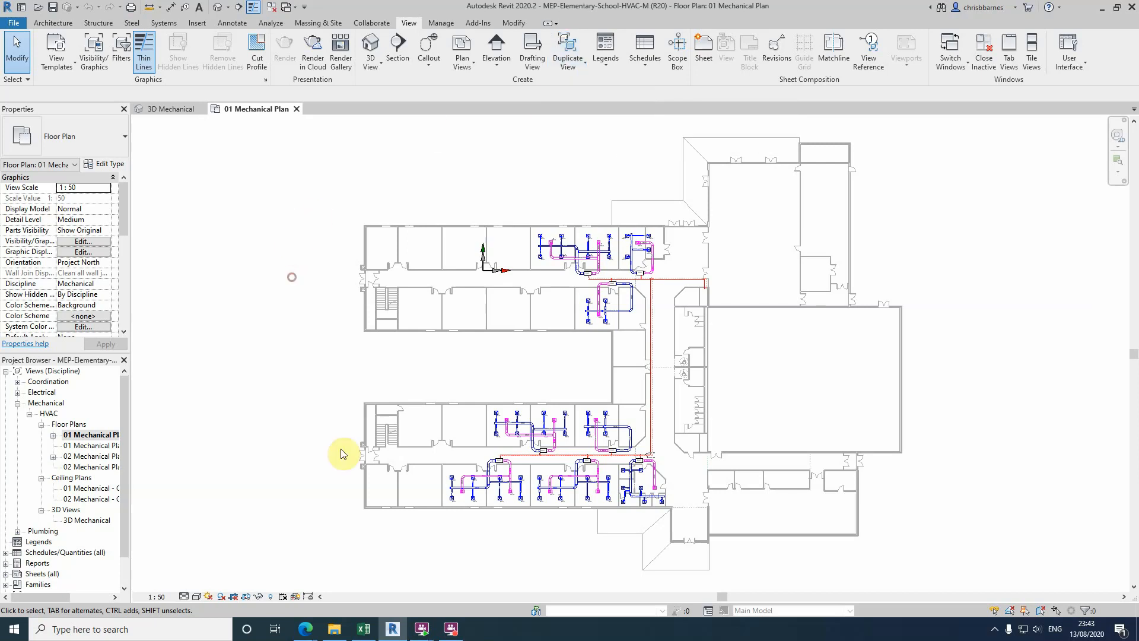
{"action": "scroll", "coordinate": [517, 513], "scroll_direction": "up", "scroll_amount": 5}
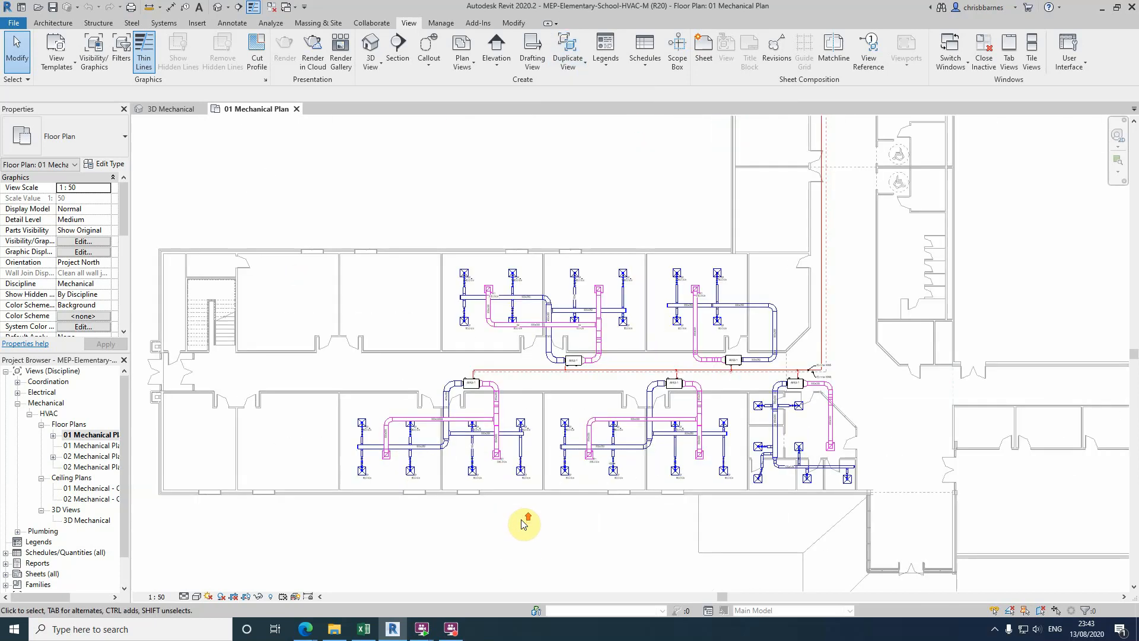
{"action": "scroll", "coordinate": [522, 521], "scroll_direction": "up", "scroll_amount": 4}
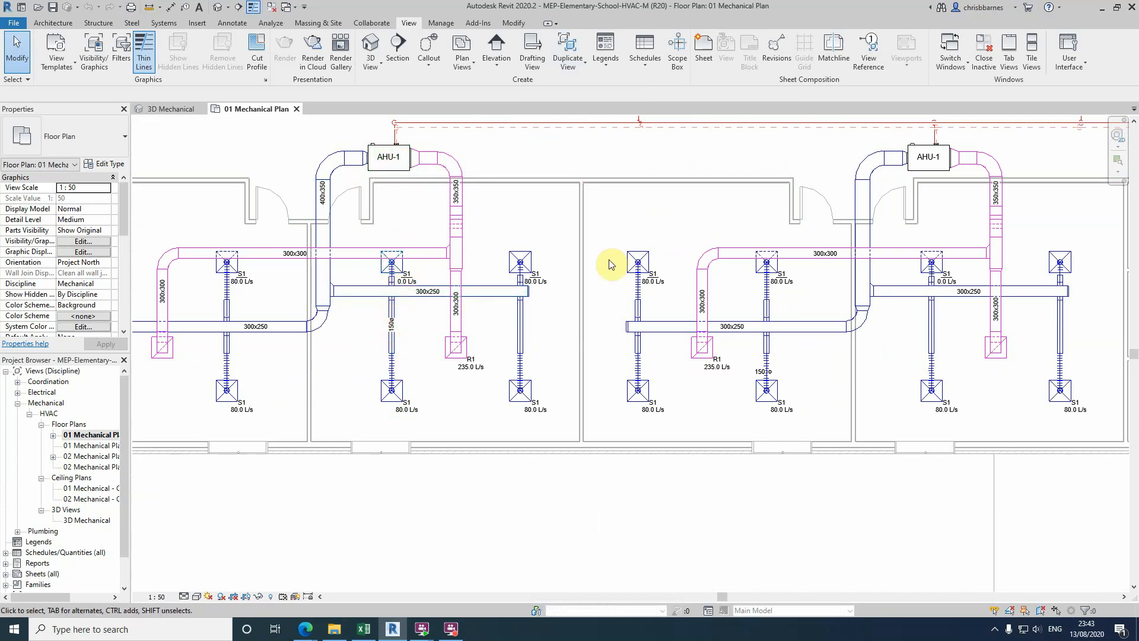
{"action": "scroll", "coordinate": [596, 396], "scroll_direction": "down", "scroll_amount": 2}
{"action": "scroll", "coordinate": [449, 457], "scroll_direction": "down", "scroll_amount": 3}
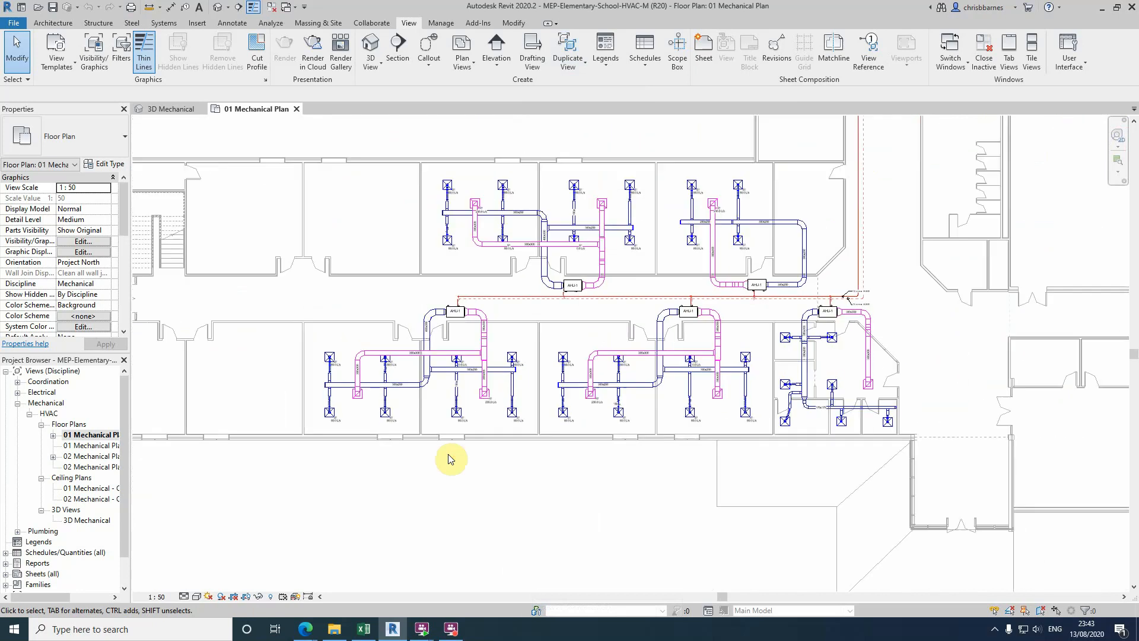
{"action": "left_click", "coordinate": [562, 65]}
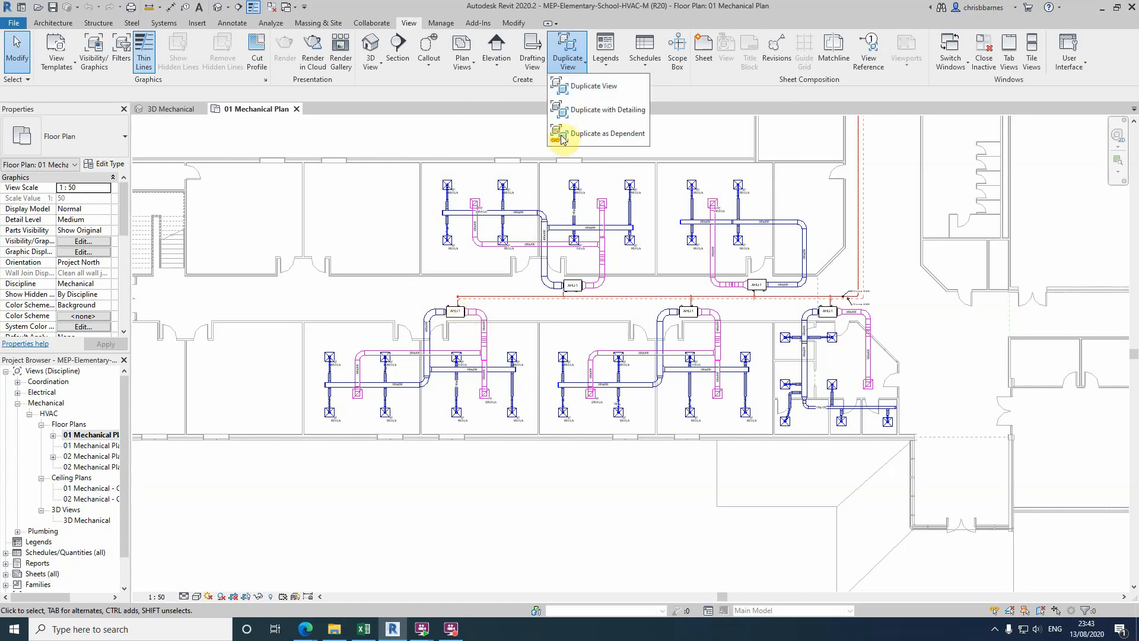
{"action": "left_click", "coordinate": [578, 90]}
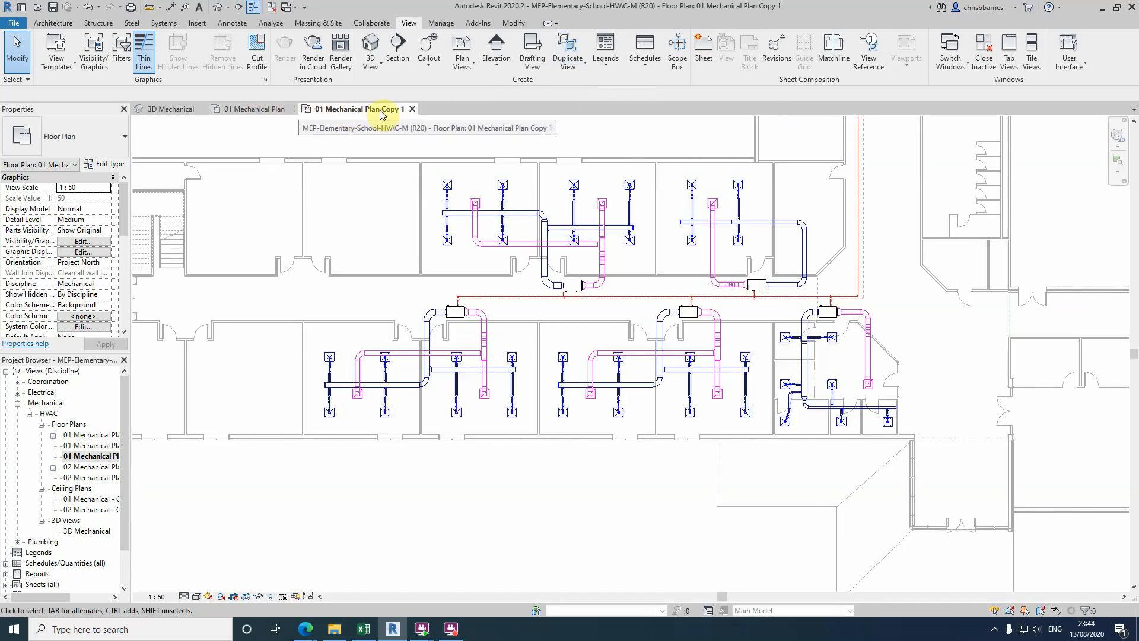
Compare the tags and annotations around the air handling units in 01 Mechanical Plan with those in its copy
{"action": "scroll", "coordinate": [445, 349], "scroll_direction": "up", "scroll_amount": 4}
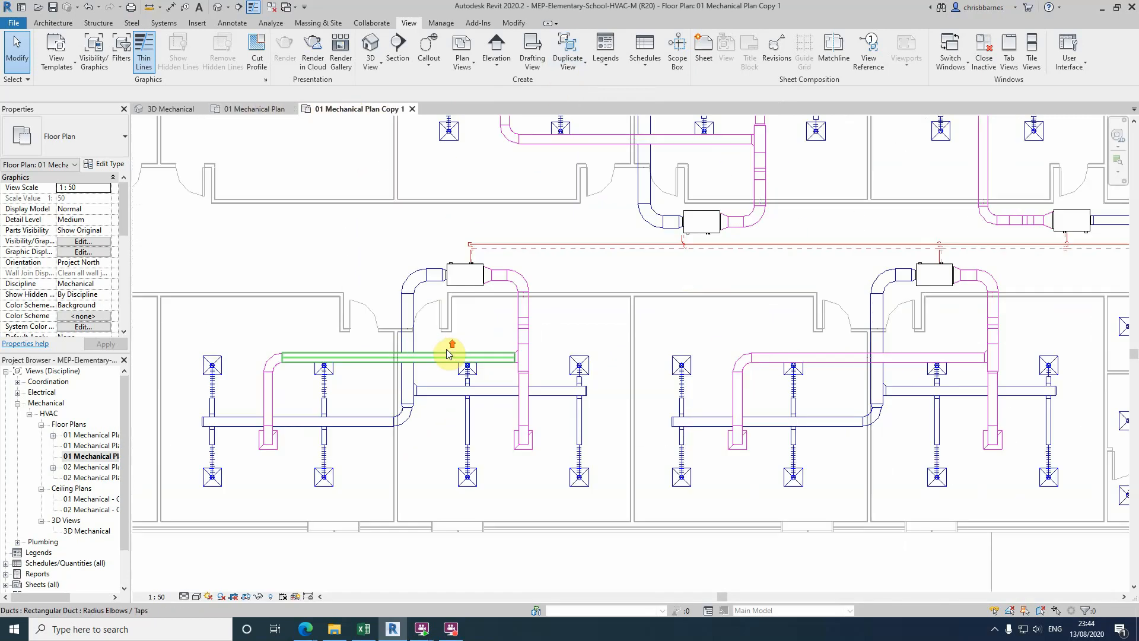
{"action": "left_click", "coordinate": [262, 111]}
{"action": "scroll", "coordinate": [464, 327], "scroll_direction": "up", "scroll_amount": 4}
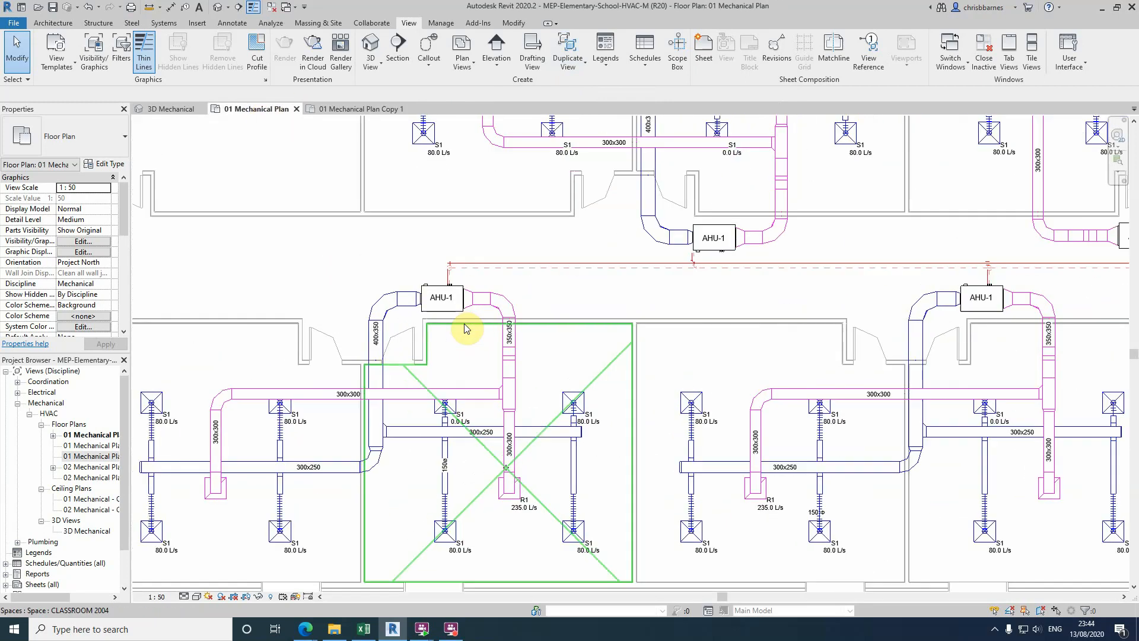
{"action": "left_click", "coordinate": [370, 110]}
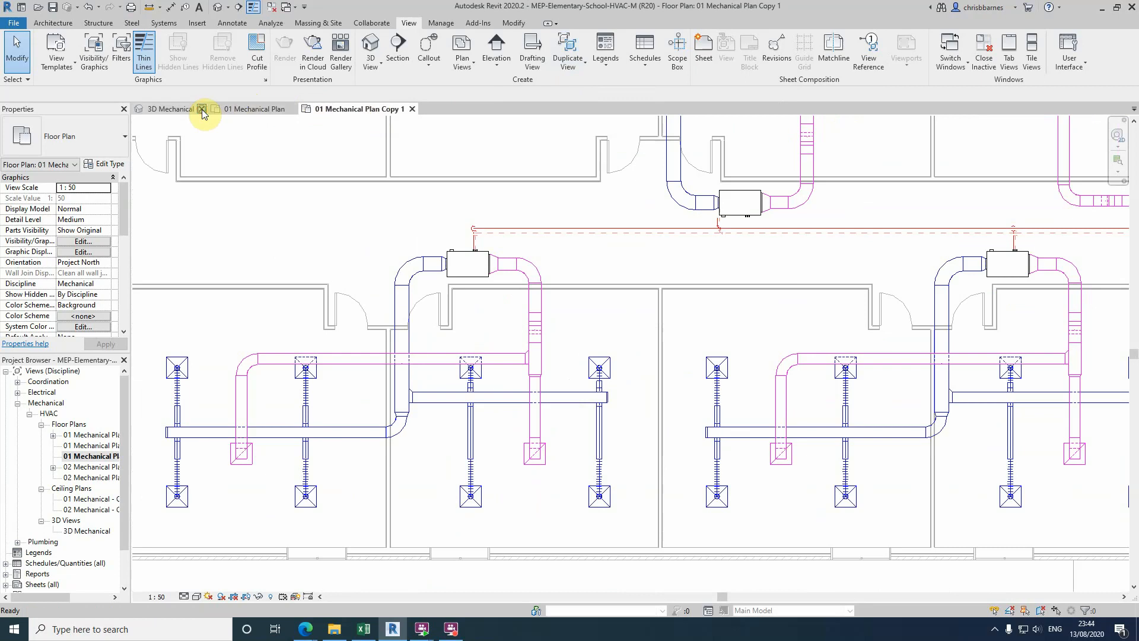
Close the 3D Mechanical view and tile 01 Mechanical Plan beside 01 Mechanical Plan Copy 1
{"action": "left_click", "coordinate": [202, 109]}
{"action": "left_click", "coordinate": [190, 109]}
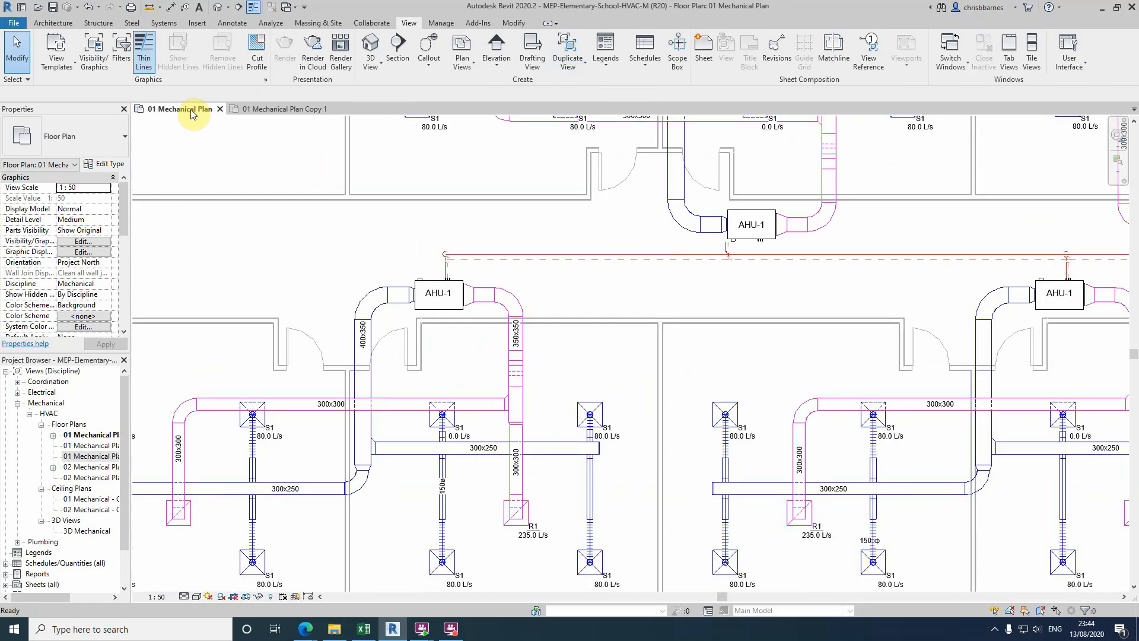
{"action": "key", "text": "w"}
{"action": "key", "text": "t"}
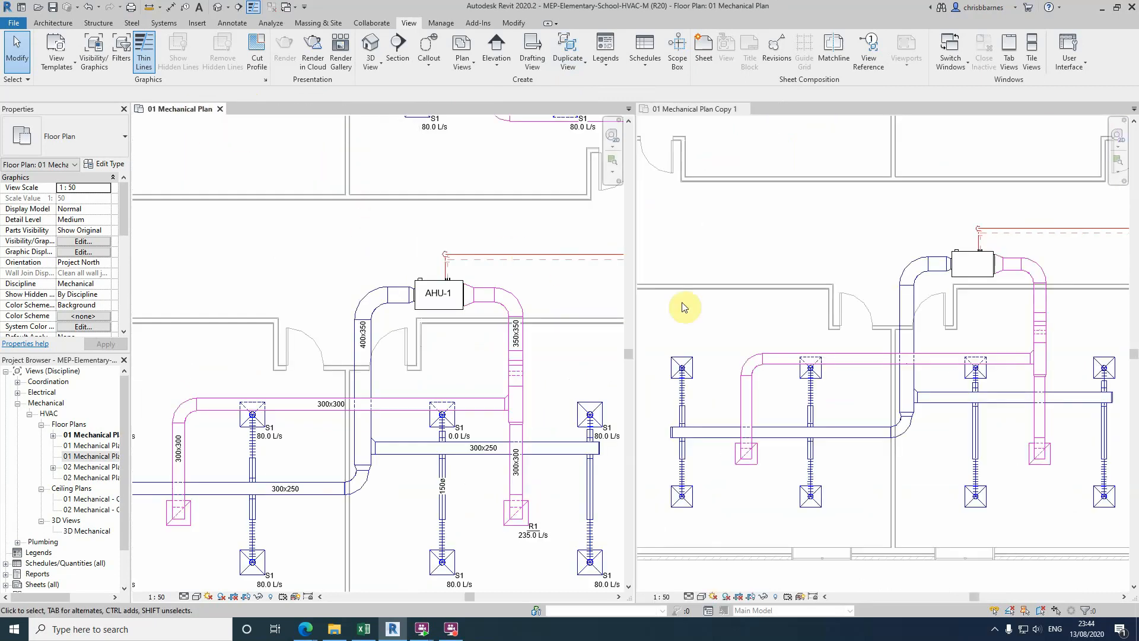
Select the air handling unit and the horizontal 300x300 duct in 01 Mechanical Plan Copy 1 to check their highlighting in both plans
{"action": "left_click", "coordinate": [741, 320]}
{"action": "scroll", "coordinate": [682, 382], "scroll_direction": "down", "scroll_amount": 3}
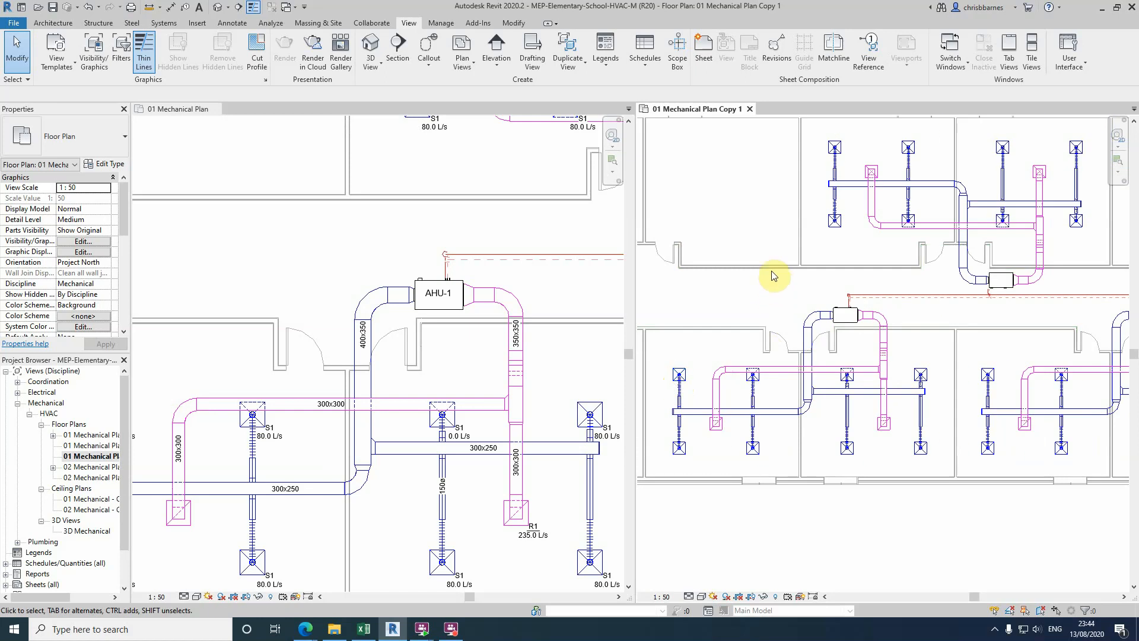
{"action": "scroll", "coordinate": [769, 287], "scroll_direction": "up", "scroll_amount": 3}
{"action": "scroll", "coordinate": [727, 276], "scroll_direction": "down", "scroll_amount": 1}
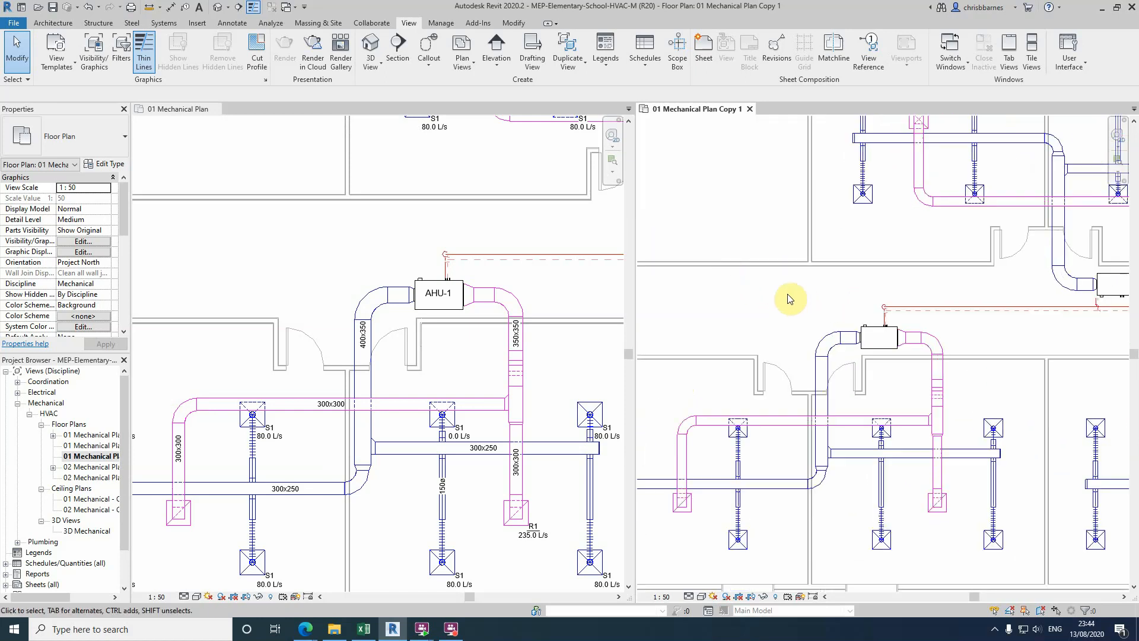
{"action": "left_click", "coordinate": [877, 348]}
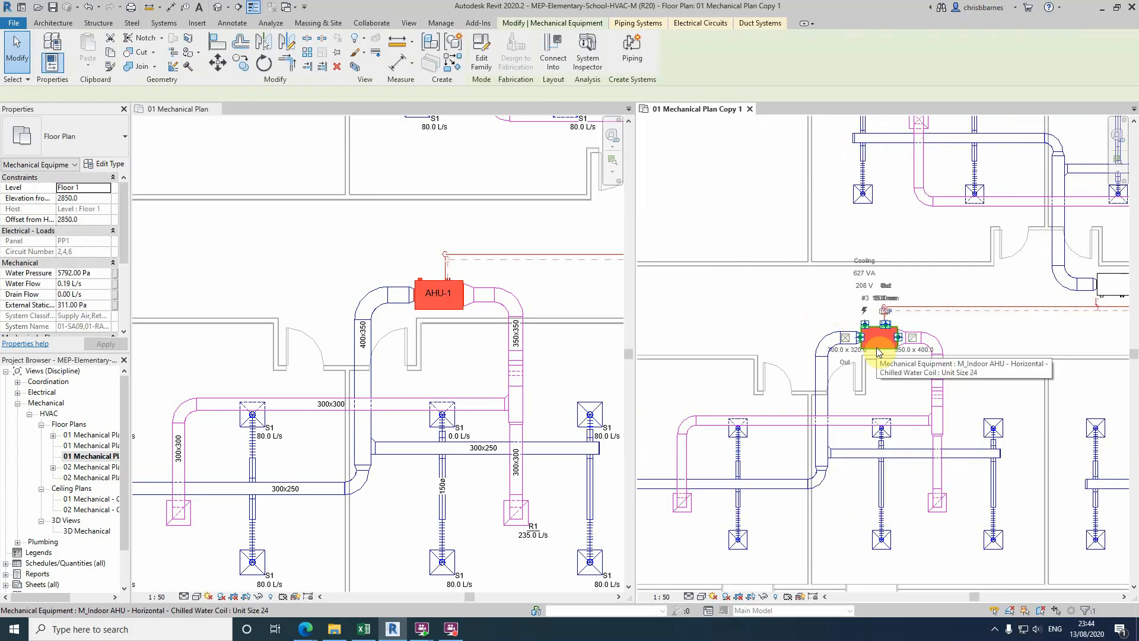
{"action": "left_click", "coordinate": [761, 428]}
{"action": "scroll", "coordinate": [760, 426], "scroll_direction": "up", "scroll_amount": 1}
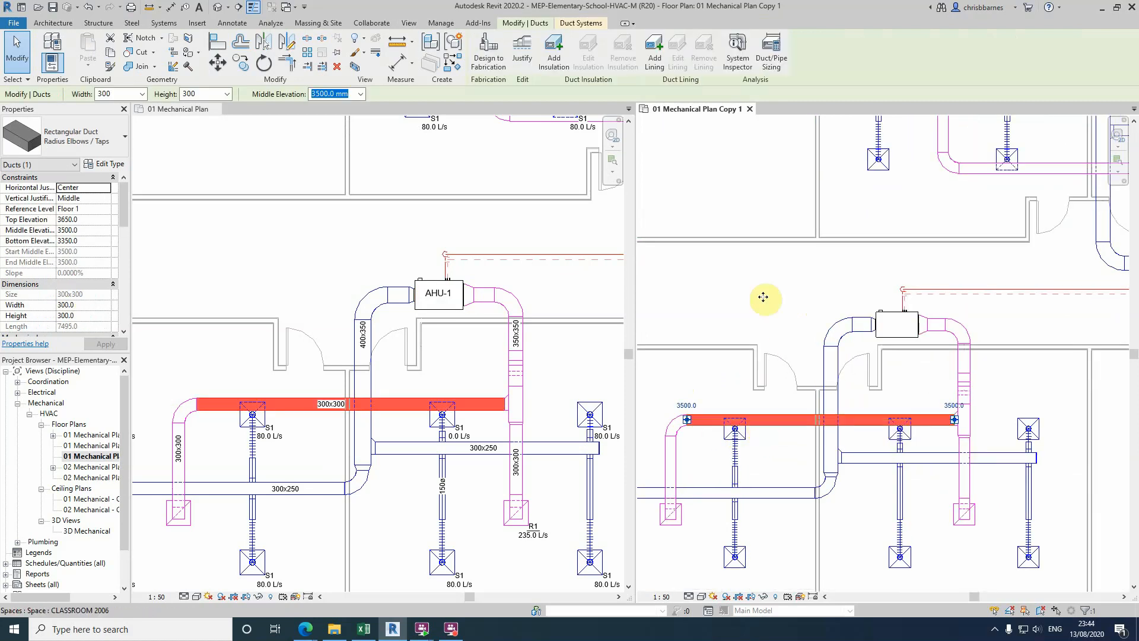
{"action": "left_click", "coordinate": [764, 284]}
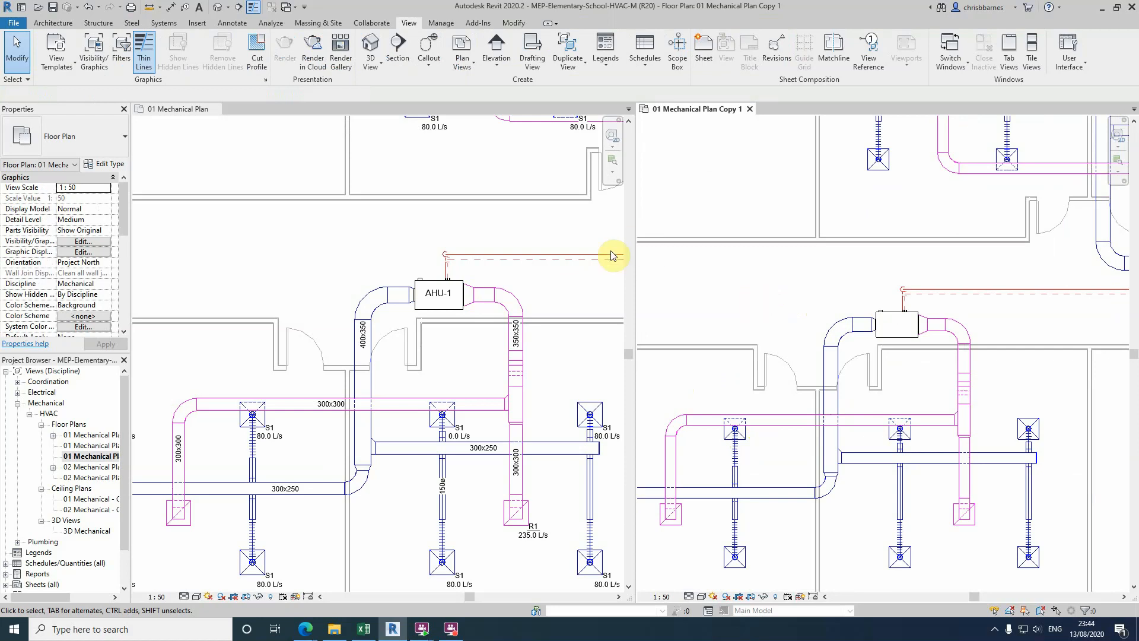
Duplicate the 01 Mechanical Plan view with detailing so the copy includes its tags and annotations
{"action": "scroll", "coordinate": [562, 261], "scroll_direction": "down", "scroll_amount": 2}
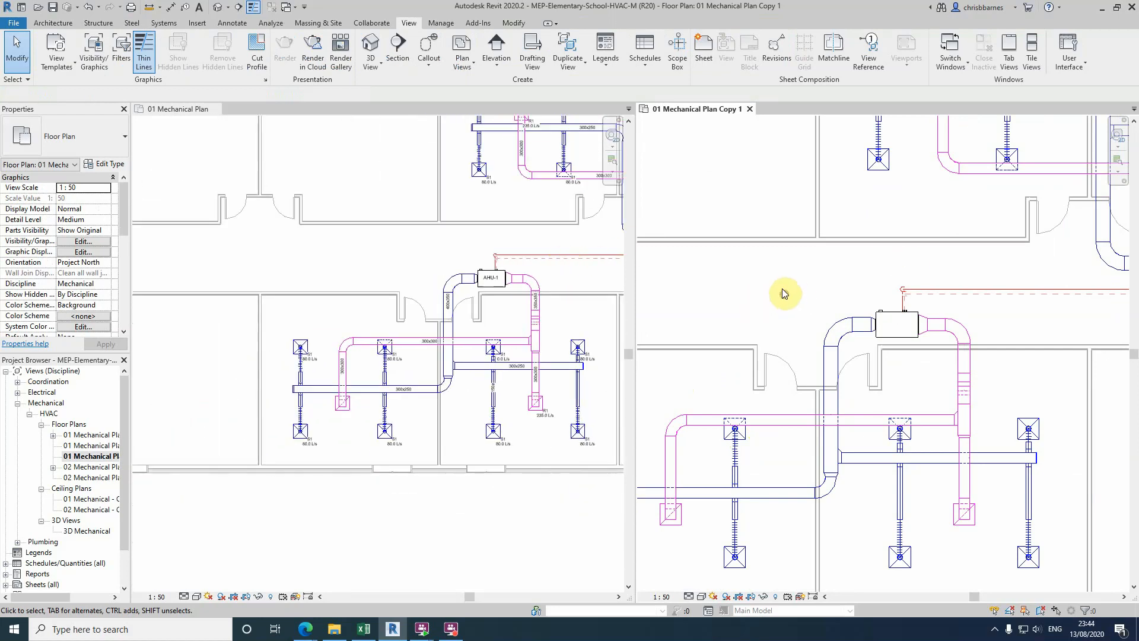
{"action": "scroll", "coordinate": [783, 293], "scroll_direction": "down", "scroll_amount": 3}
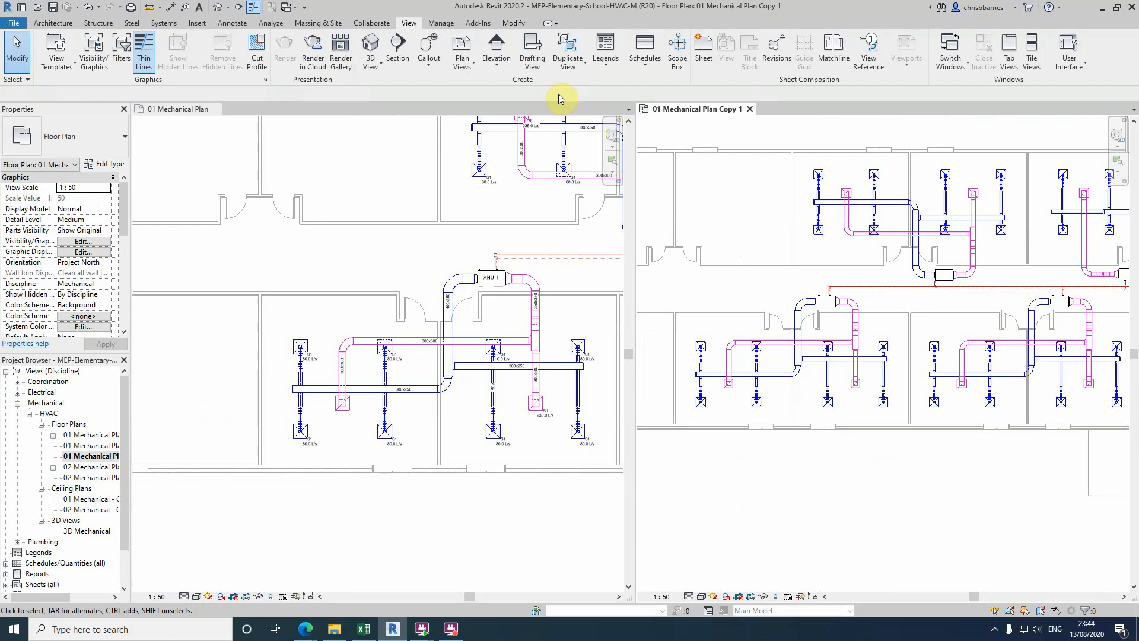
{"action": "left_click", "coordinate": [404, 189]}
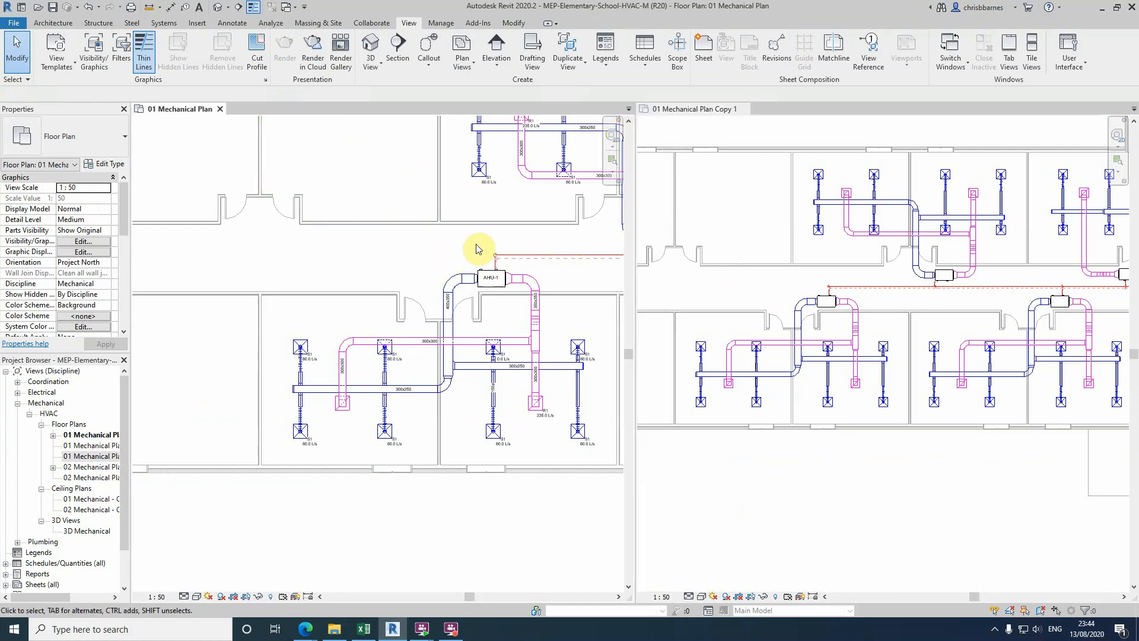
{"action": "left_click", "coordinate": [572, 61]}
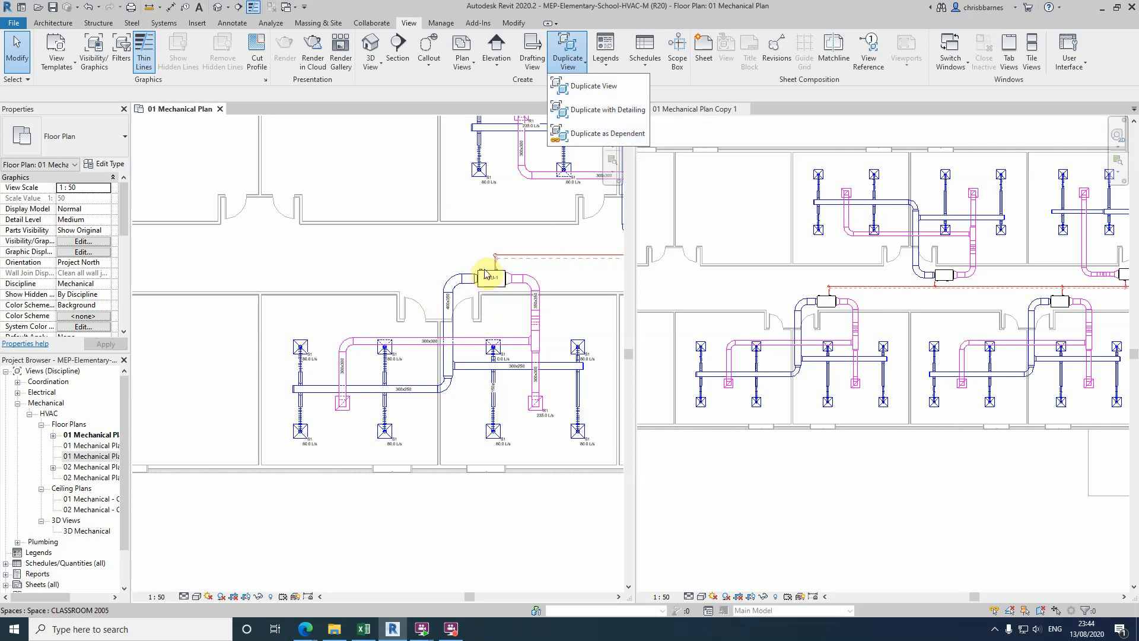
{"action": "left_click", "coordinate": [596, 112]}
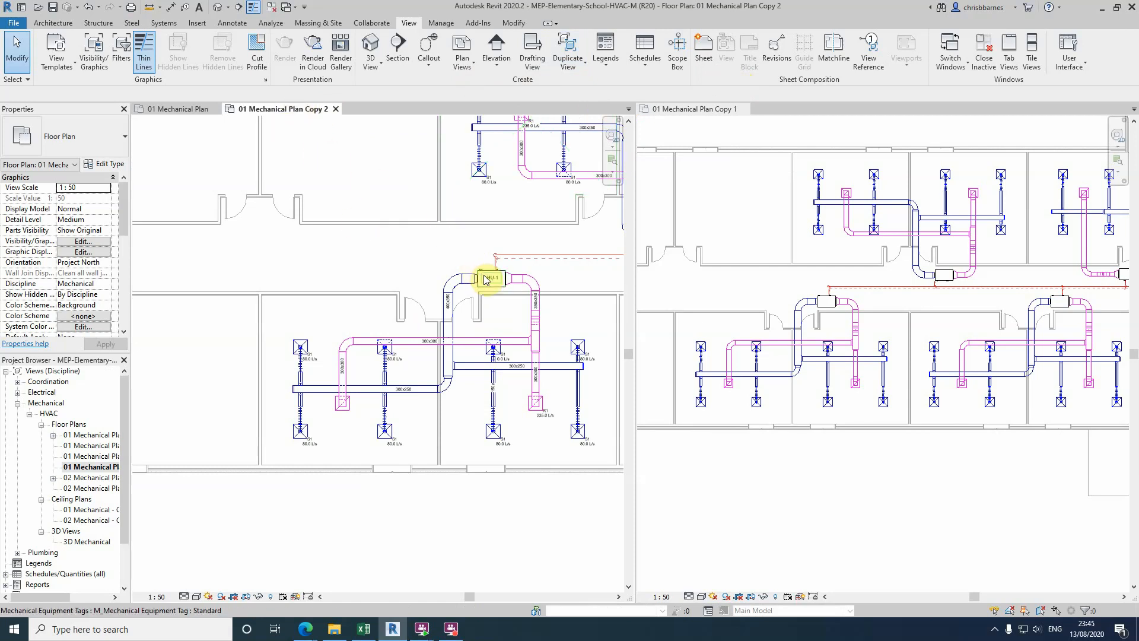
Tile the original mechanical plan and its two copies, showing the same air handling unit area in all three views
{"action": "scroll", "coordinate": [490, 286], "scroll_direction": "up", "scroll_amount": 1}
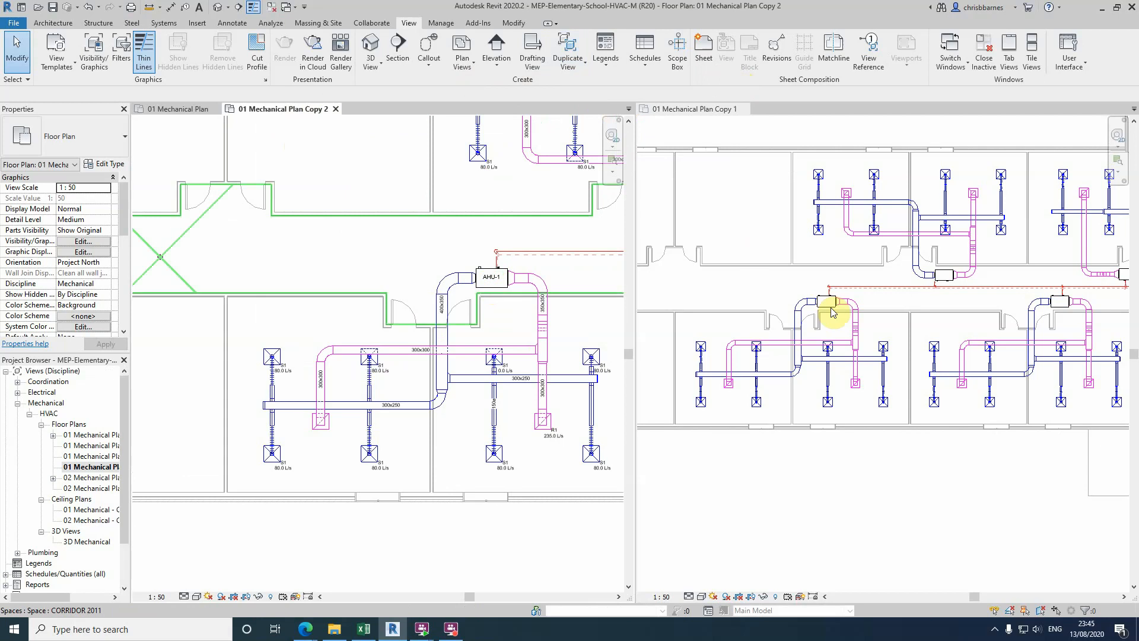
{"action": "key", "text": "w"}
{"action": "key", "text": "t"}
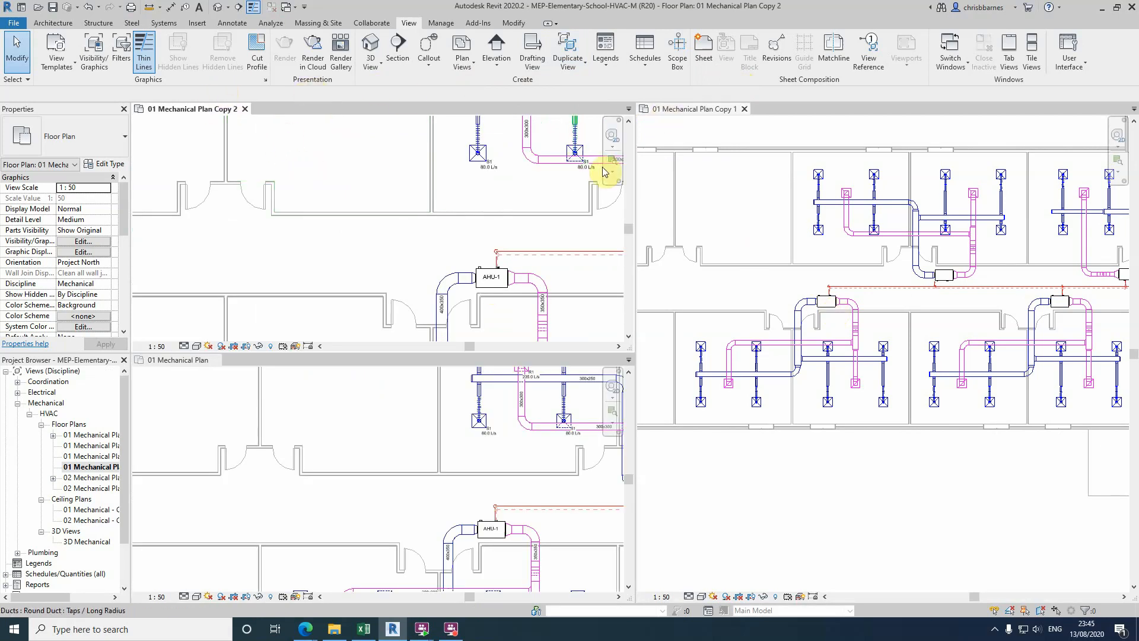
{"action": "scroll", "coordinate": [305, 399], "scroll_direction": "down", "scroll_amount": 2}
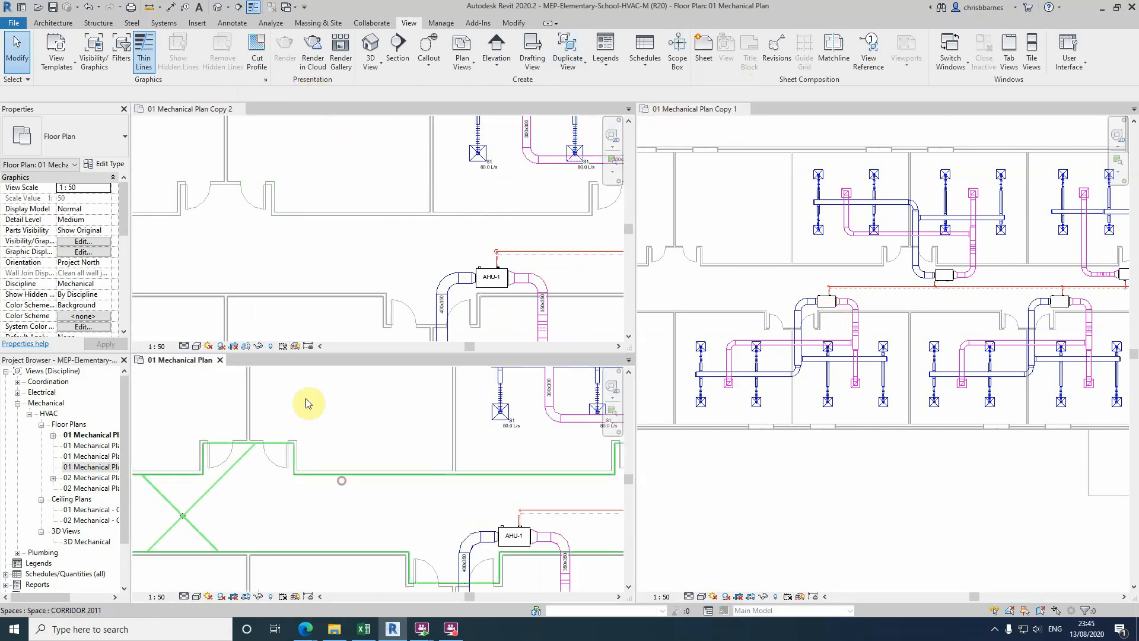
{"action": "scroll", "coordinate": [293, 380], "scroll_direction": "down", "scroll_amount": 1}
{"action": "scroll", "coordinate": [439, 469], "scroll_direction": "up", "scroll_amount": 2}
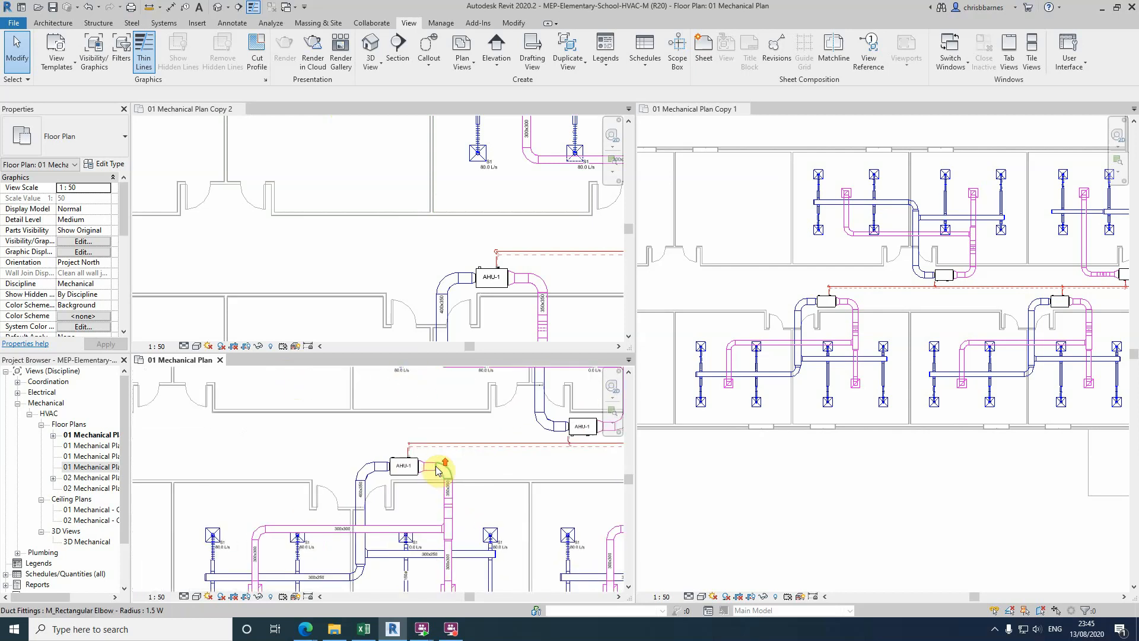
{"action": "left_click", "coordinate": [364, 254]}
{"action": "middle_click_drag", "start_coordinate": [529, 282], "coordinate": [437, 254]}
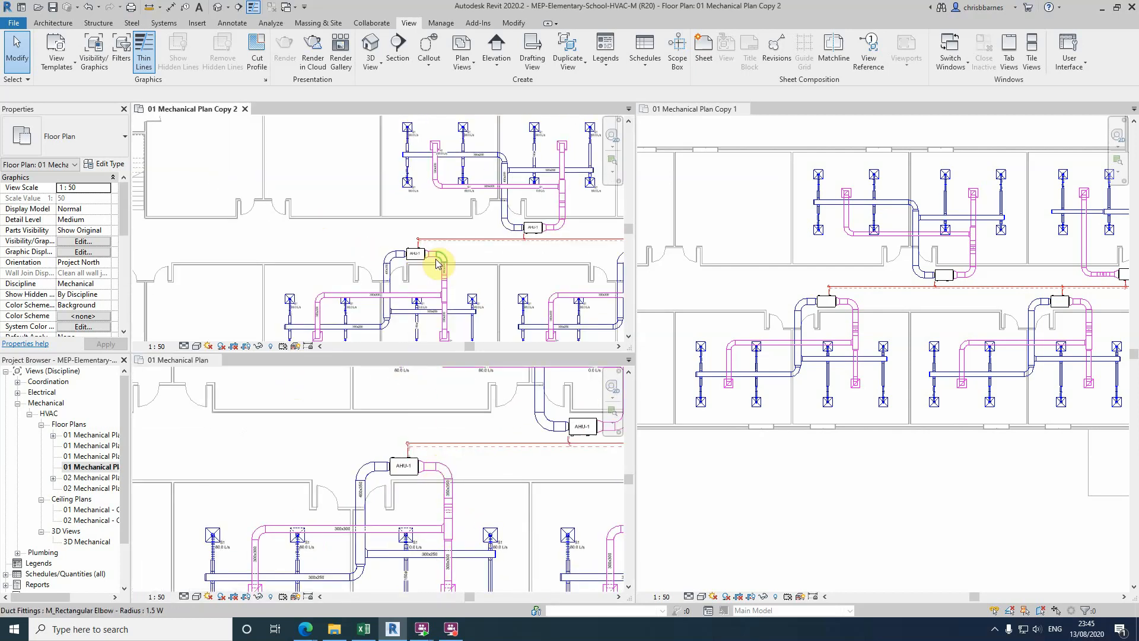
{"action": "left_click", "coordinate": [765, 271]}
{"action": "scroll", "coordinate": [802, 306], "scroll_direction": "up", "scroll_amount": 3}
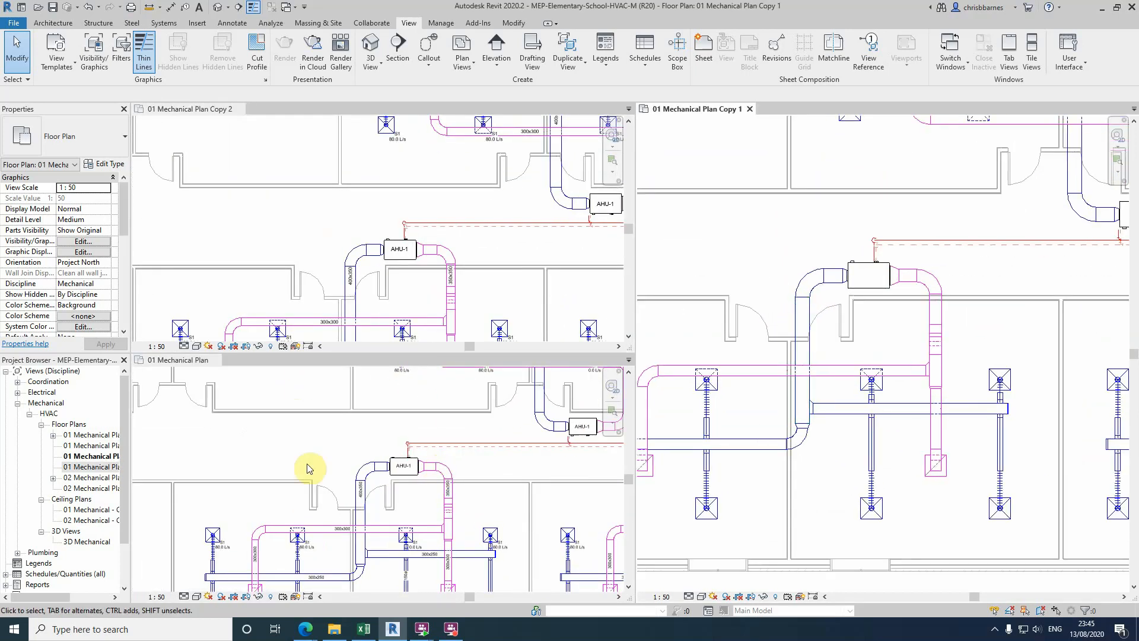
Select the AHU-1 unit in 01 Mechanical Plan to check its highlighting across all three views, then clear the selection
{"action": "left_click", "coordinate": [208, 360]}
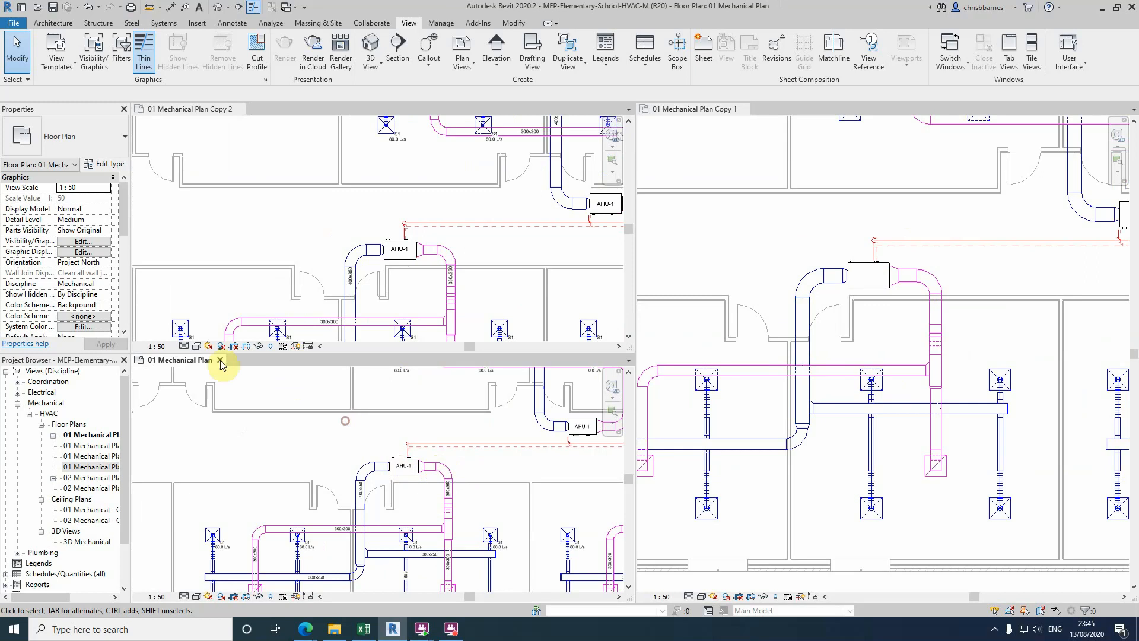
{"action": "left_click", "coordinate": [405, 474]}
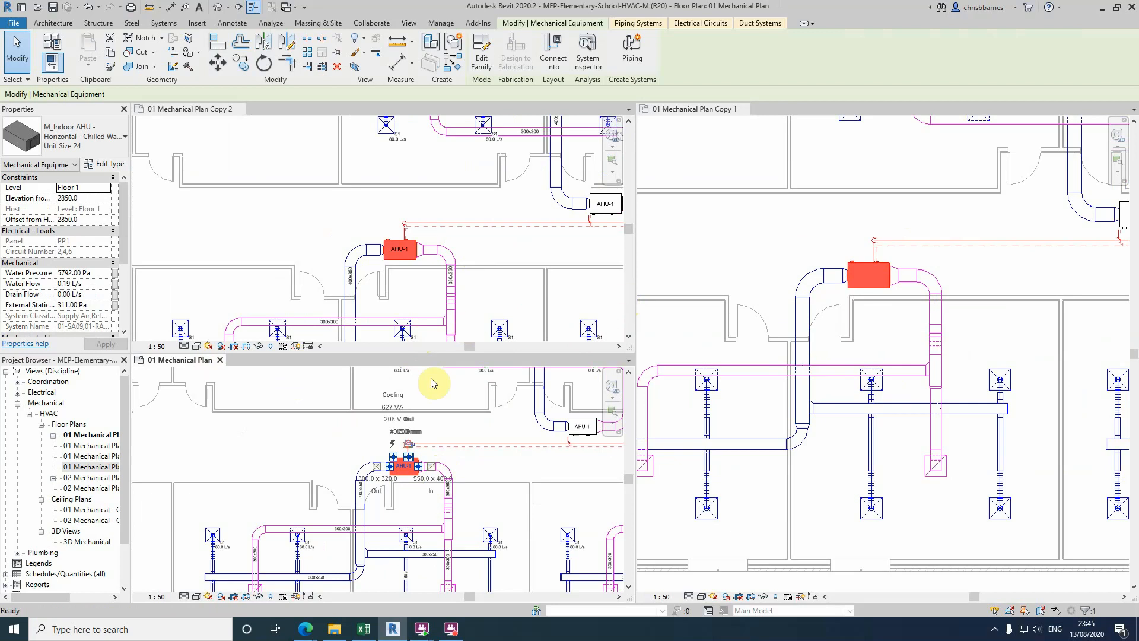
{"action": "key", "text": "Escape"}
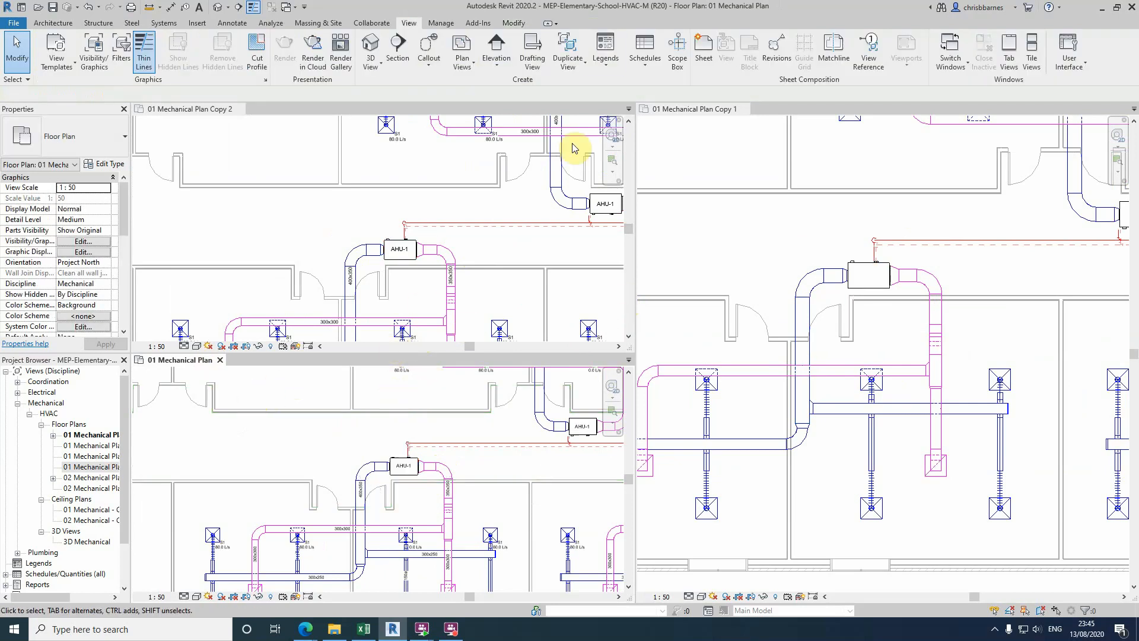
Make 01 Mechanical Plan Copy 2 the active view at its AHU-1 unit
{"action": "left_click", "coordinate": [582, 63]}
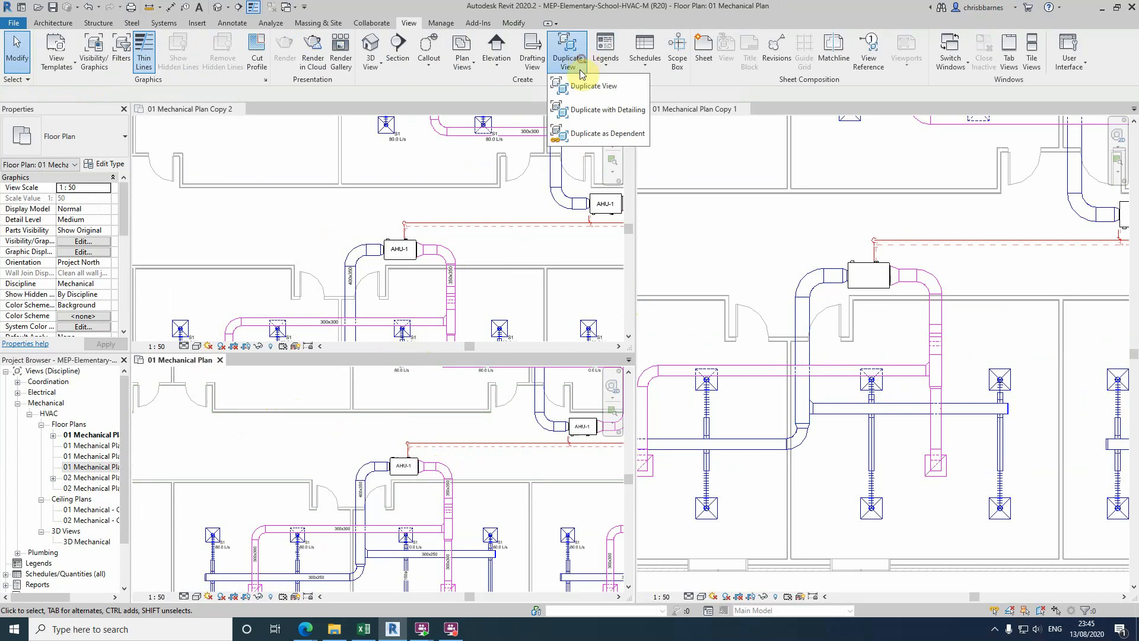
{"action": "left_click", "coordinate": [408, 259]}
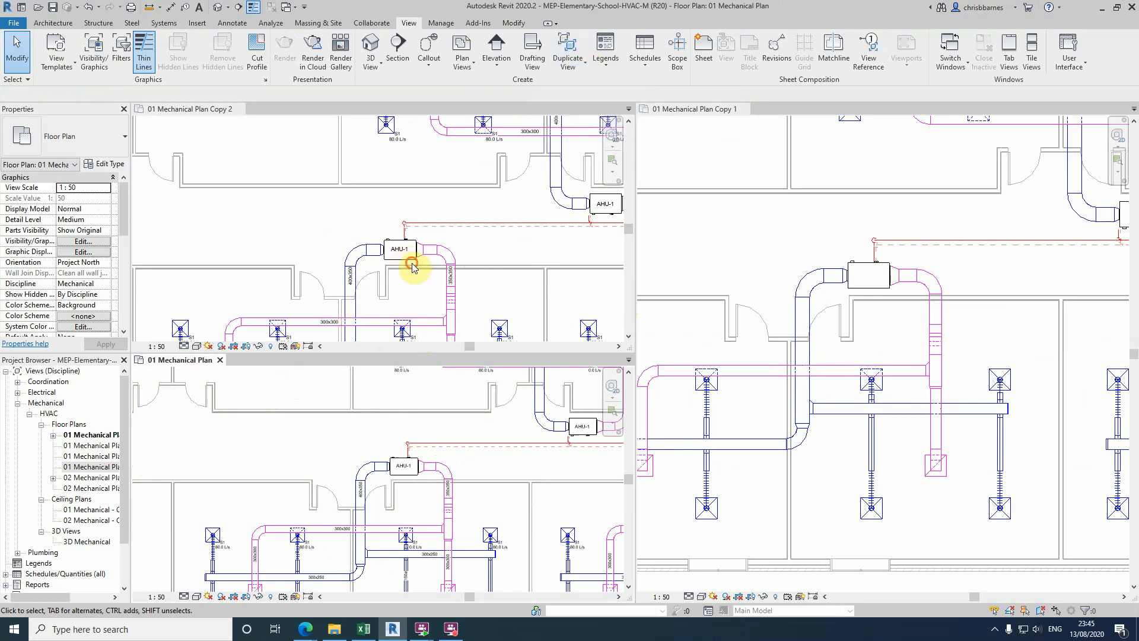
{"action": "left_click", "coordinate": [410, 261]}
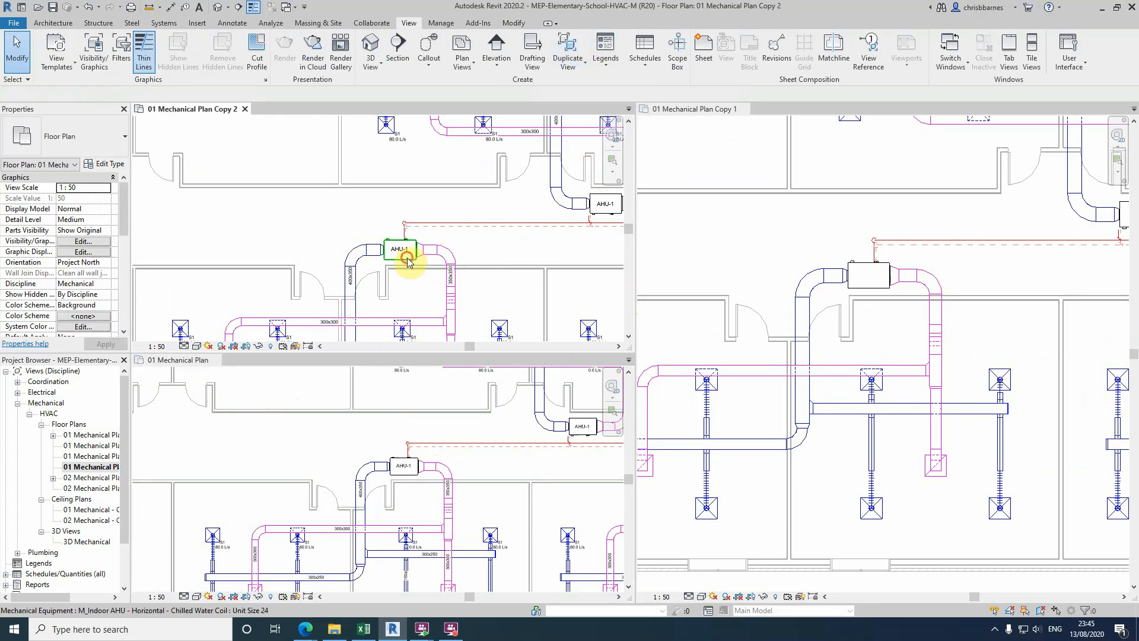
Select the AHU-1 unit in 01 Mechanical Plan Copy 2, then the matching unit's tag in 01 Mechanical Plan, and clear the selection
{"action": "left_click", "coordinate": [407, 262]}
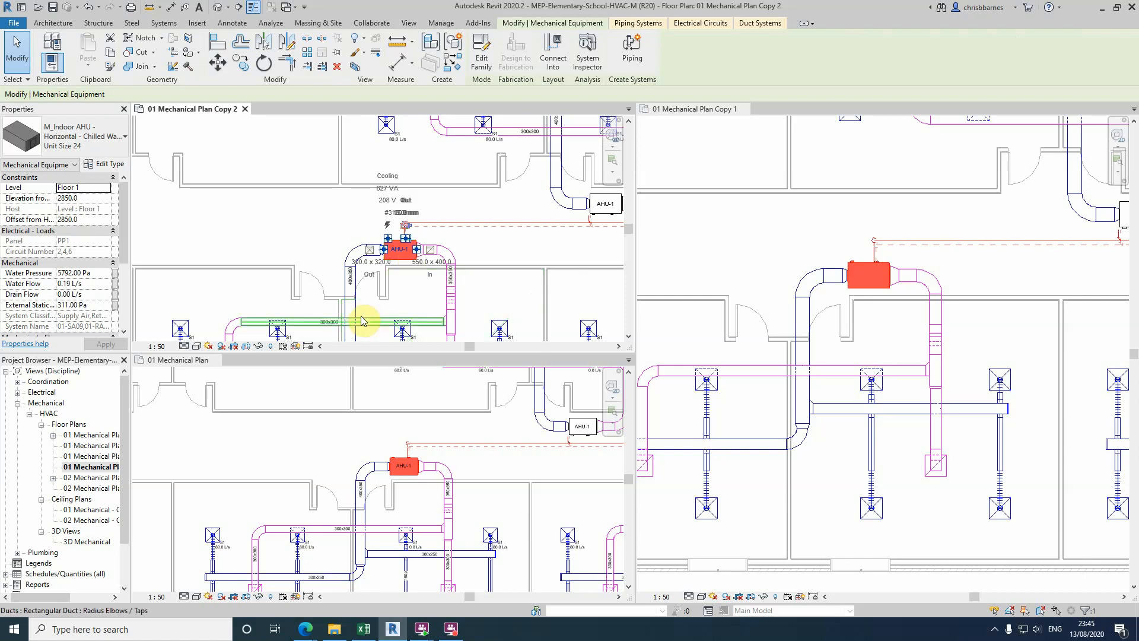
{"action": "left_click", "coordinate": [401, 471]}
{"action": "scroll", "coordinate": [409, 475], "scroll_direction": "up", "scroll_amount": 4}
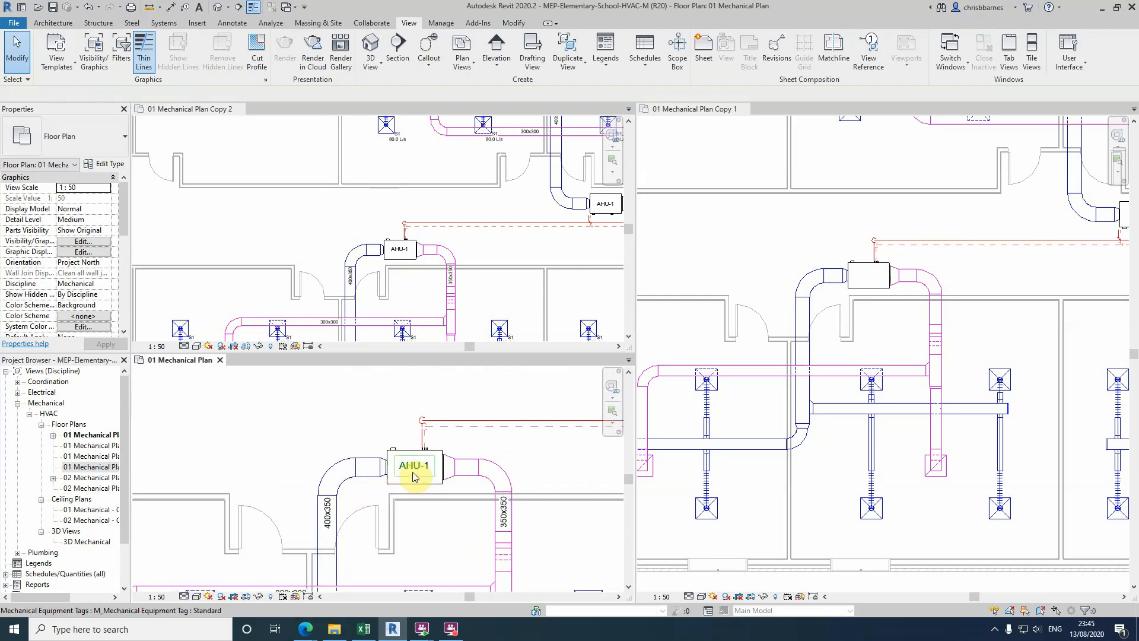
{"action": "left_click", "coordinate": [414, 474]}
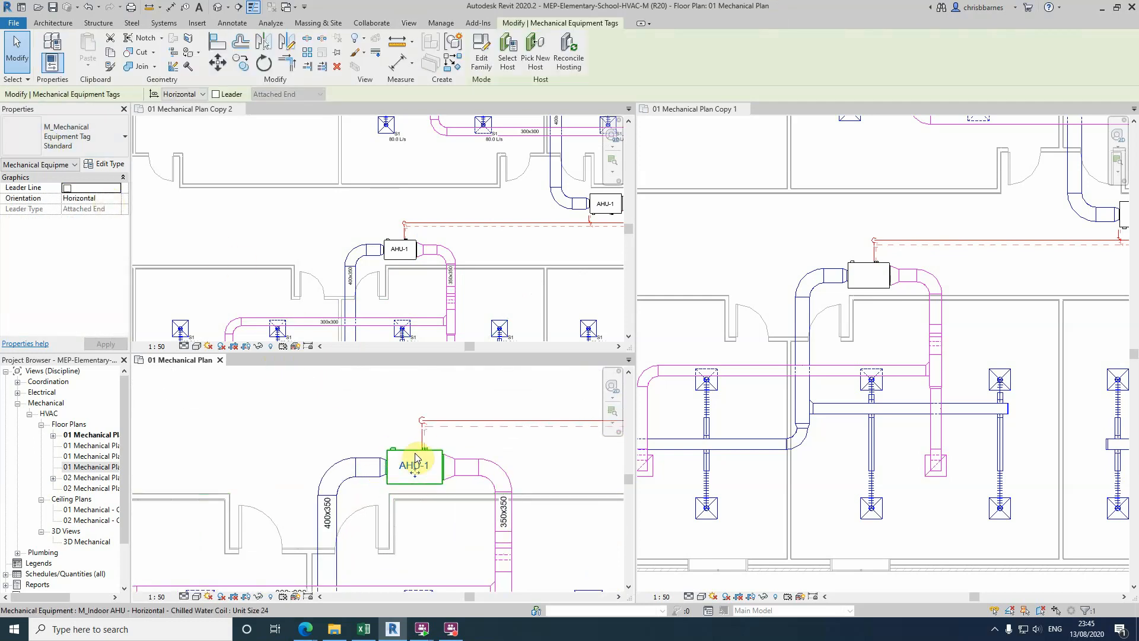
{"action": "key", "text": "Escape"}
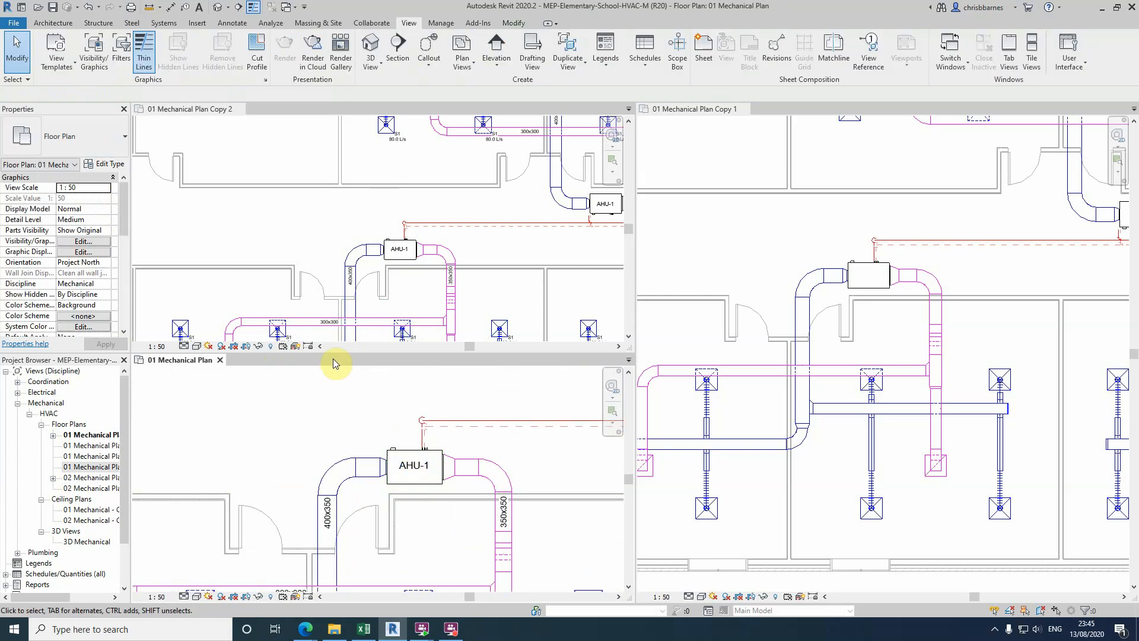
Place the text note "ahu in ceiling" just above the AHU-1 unit in 01 Mechanical Plan
{"action": "left_click", "coordinate": [244, 25]}
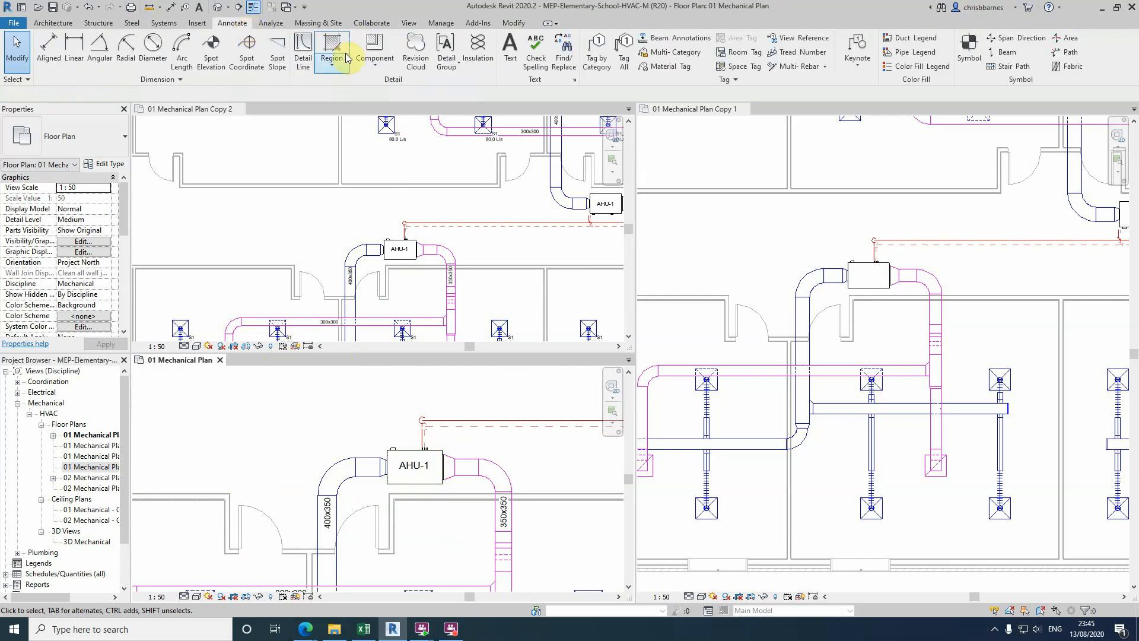
{"action": "left_click", "coordinate": [512, 62]}
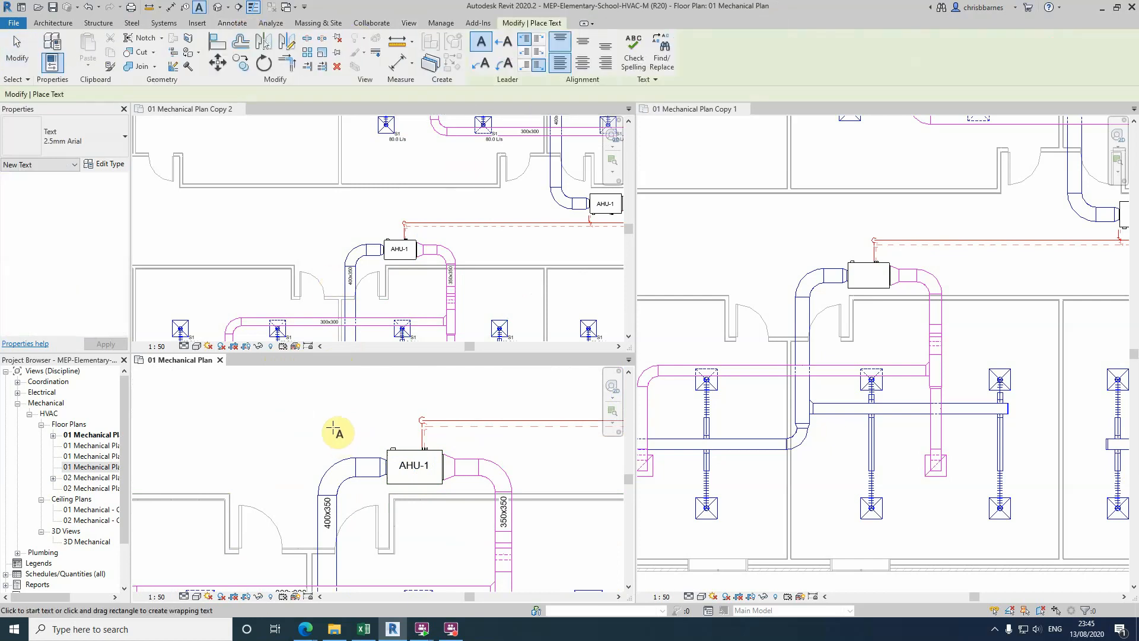
{"action": "left_click", "coordinate": [355, 436]}
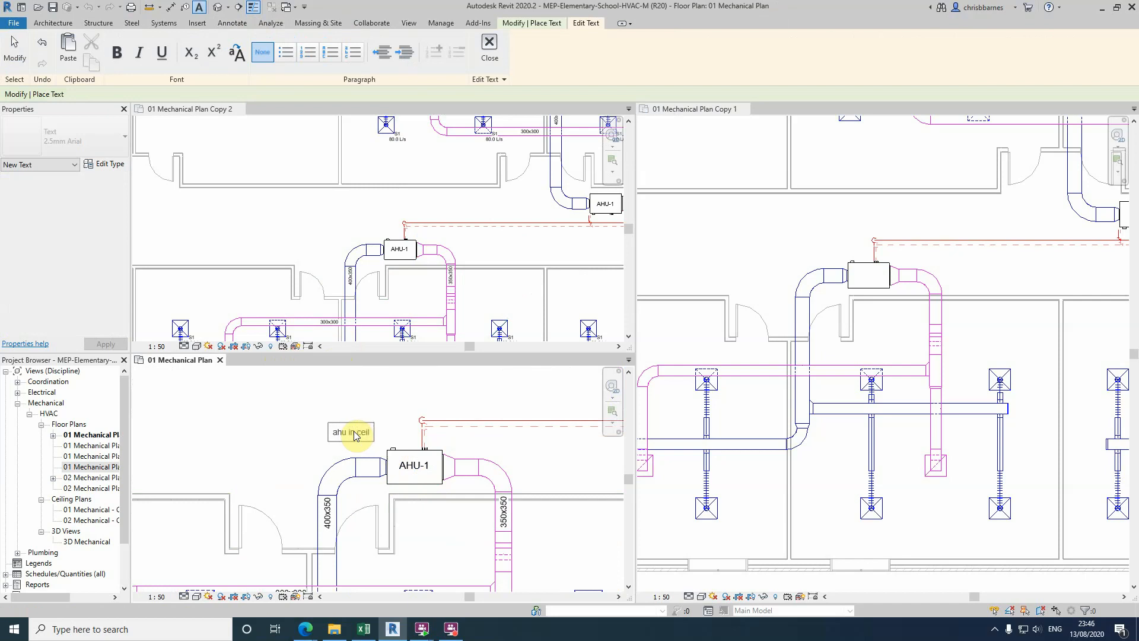
{"action": "left_click", "coordinate": [372, 409]}
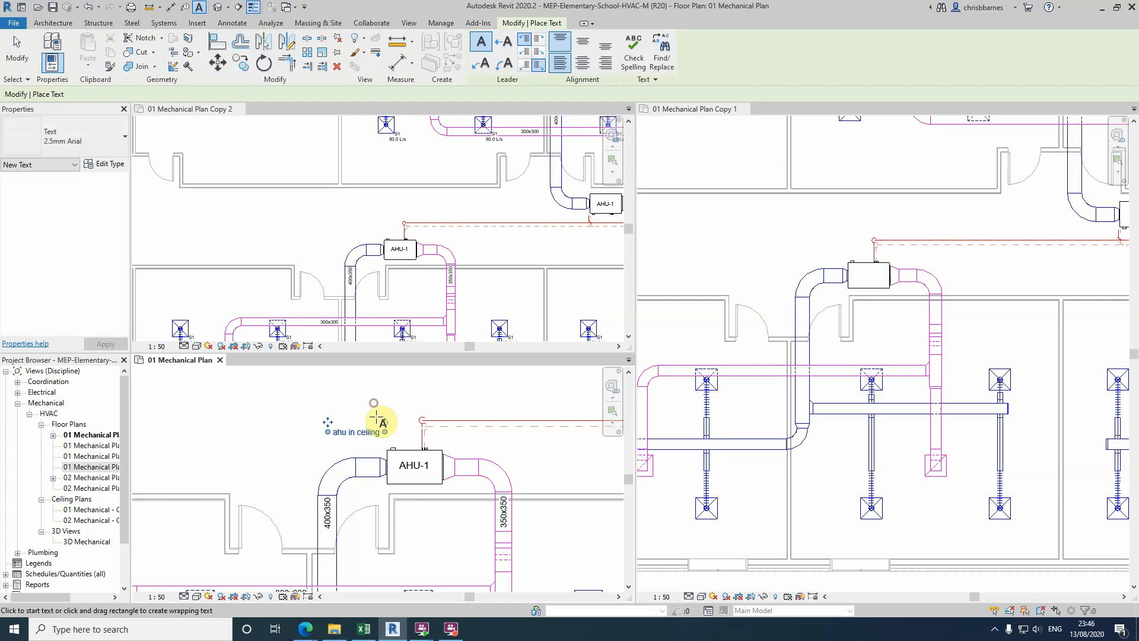
{"action": "key", "text": "Escape"}
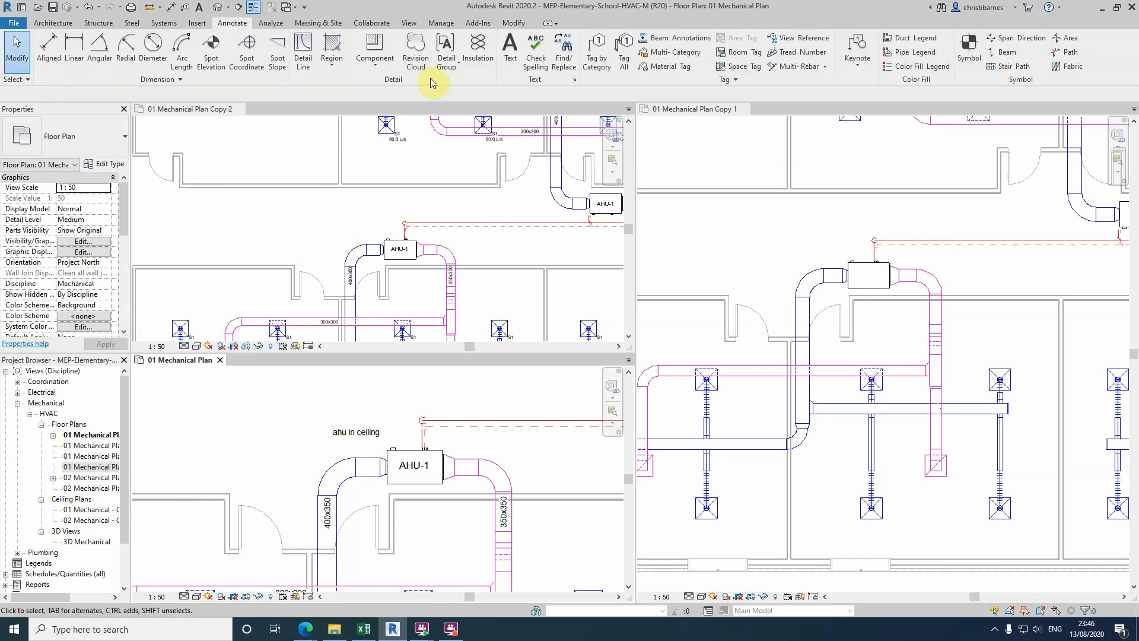
Add a text note "weqee" with a two-segment leader above the "ahu in ceiling" note in 01 Mechanical Plan
{"action": "left_click", "coordinate": [510, 51]}
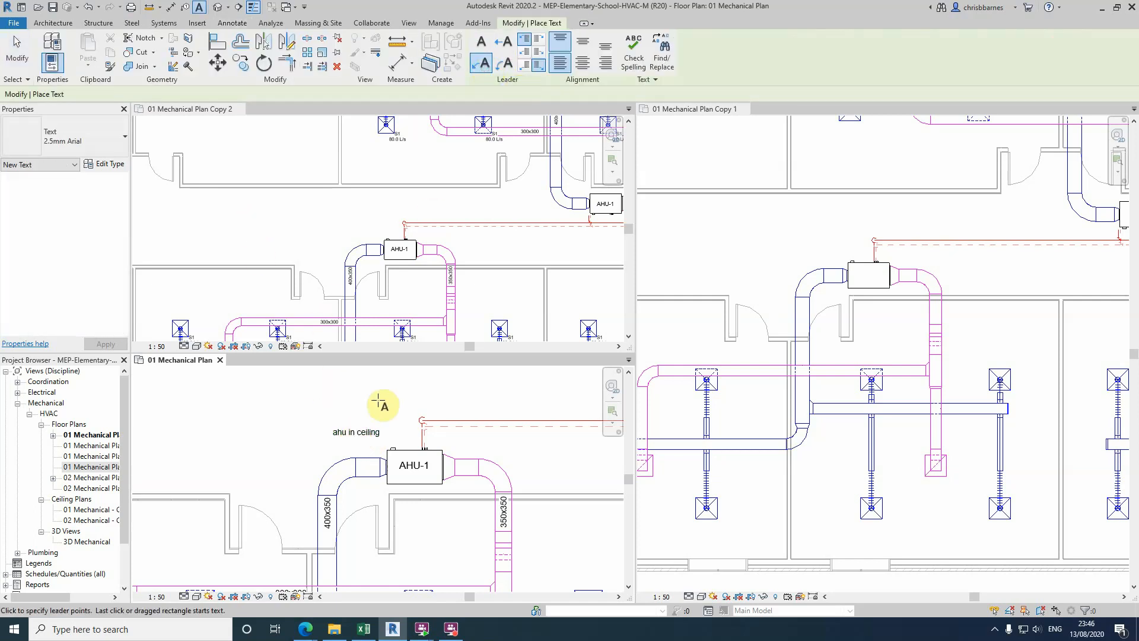
{"action": "left_click", "coordinate": [399, 426]}
{"action": "left_click", "coordinate": [379, 401]}
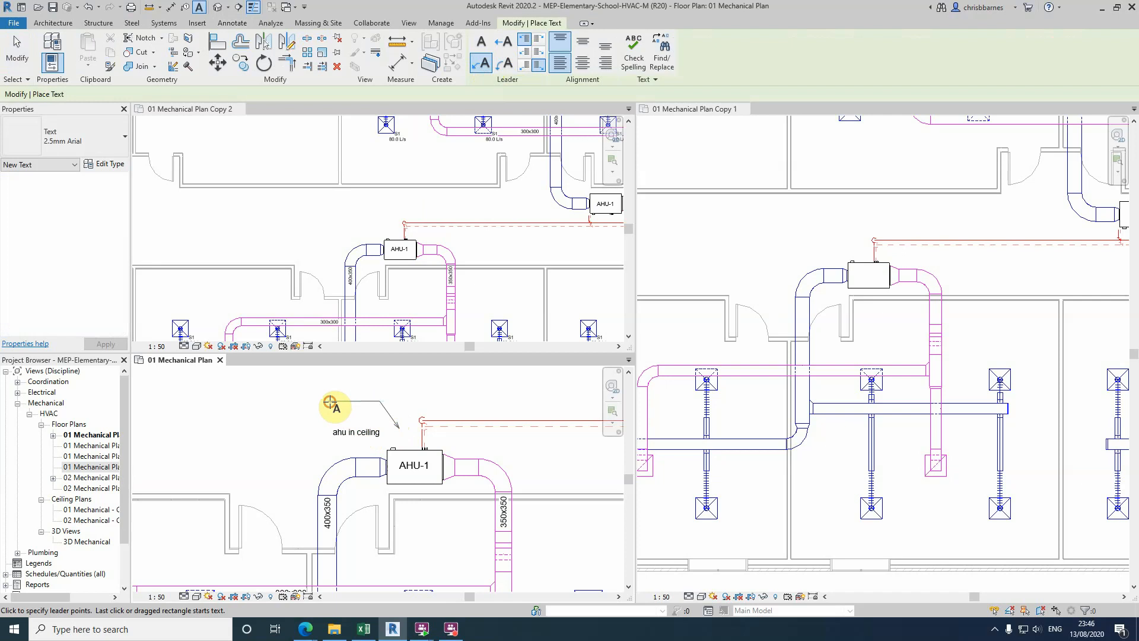
{"action": "left_click", "coordinate": [330, 401]}
{"action": "type", "text": "weqe"}
{"action": "key", "text": "Escape"}
{"action": "key", "text": "Escape"}
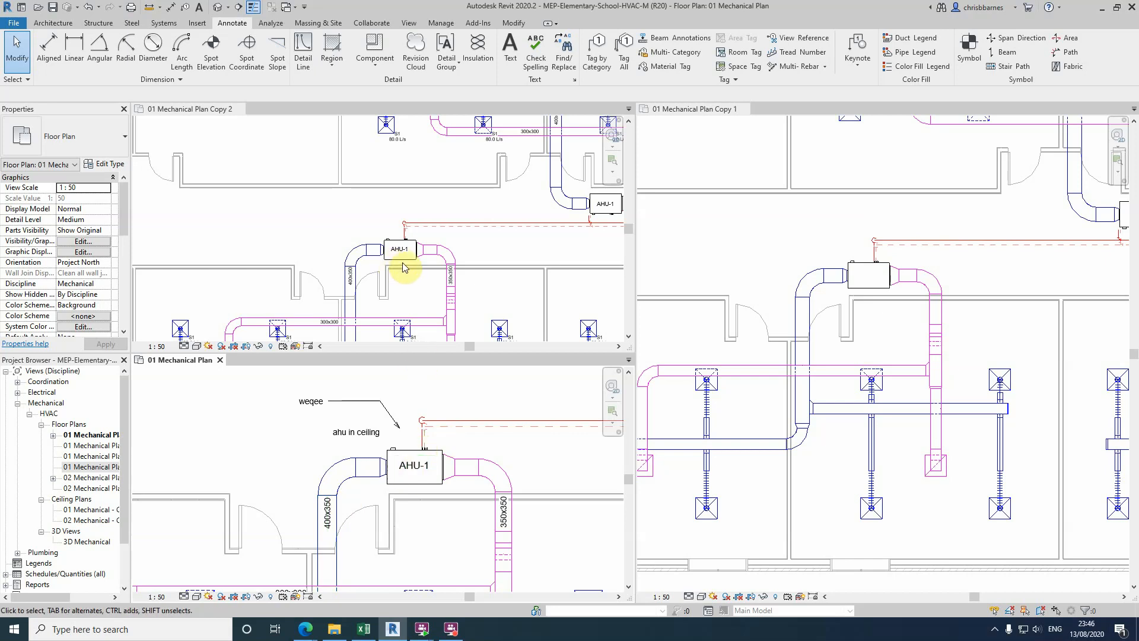
Select the AHU-1 unit in 01 Mechanical Plan Copy 2 and look through its instance properties
{"action": "scroll", "coordinate": [403, 265], "scroll_direction": "up", "scroll_amount": 3}
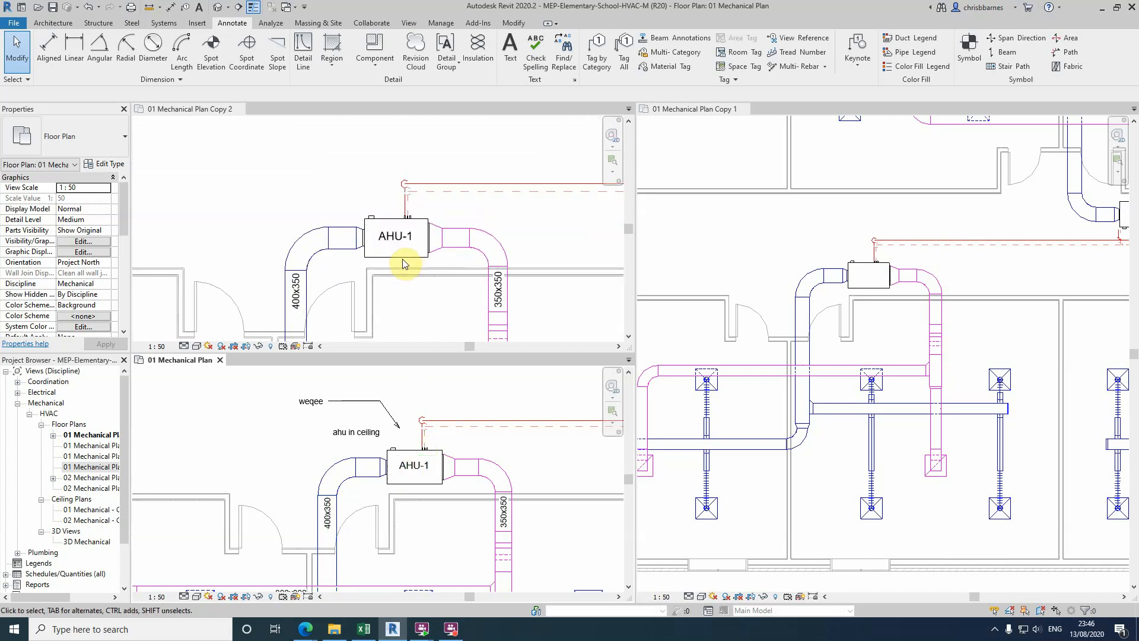
{"action": "left_click", "coordinate": [399, 259]}
{"action": "left_click", "coordinate": [401, 256]}
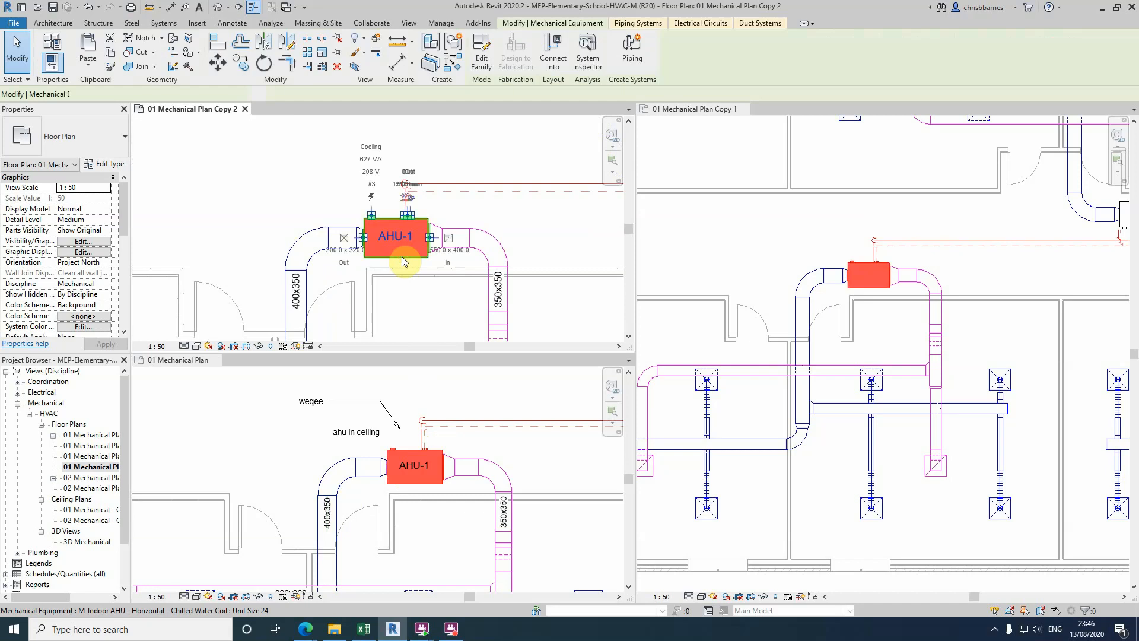
{"action": "scroll", "coordinate": [121, 226], "scroll_direction": "down", "scroll_amount": 2}
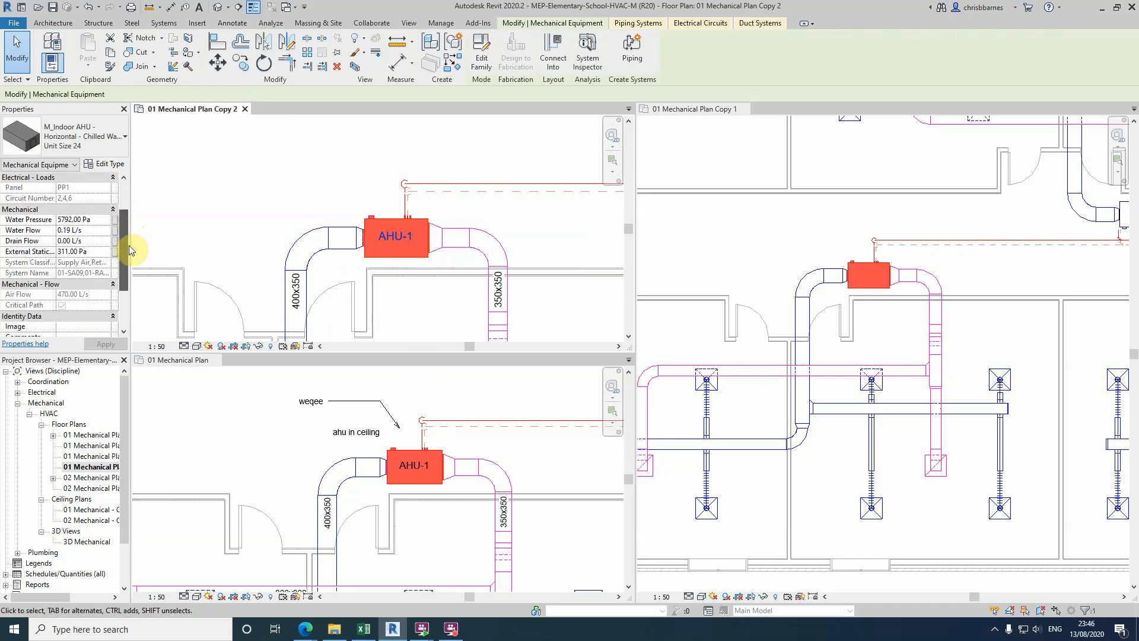
{"action": "scroll", "coordinate": [122, 240], "scroll_direction": "up", "scroll_amount": 2}
{"action": "scroll", "coordinate": [127, 299], "scroll_direction": "down", "scroll_amount": 5}
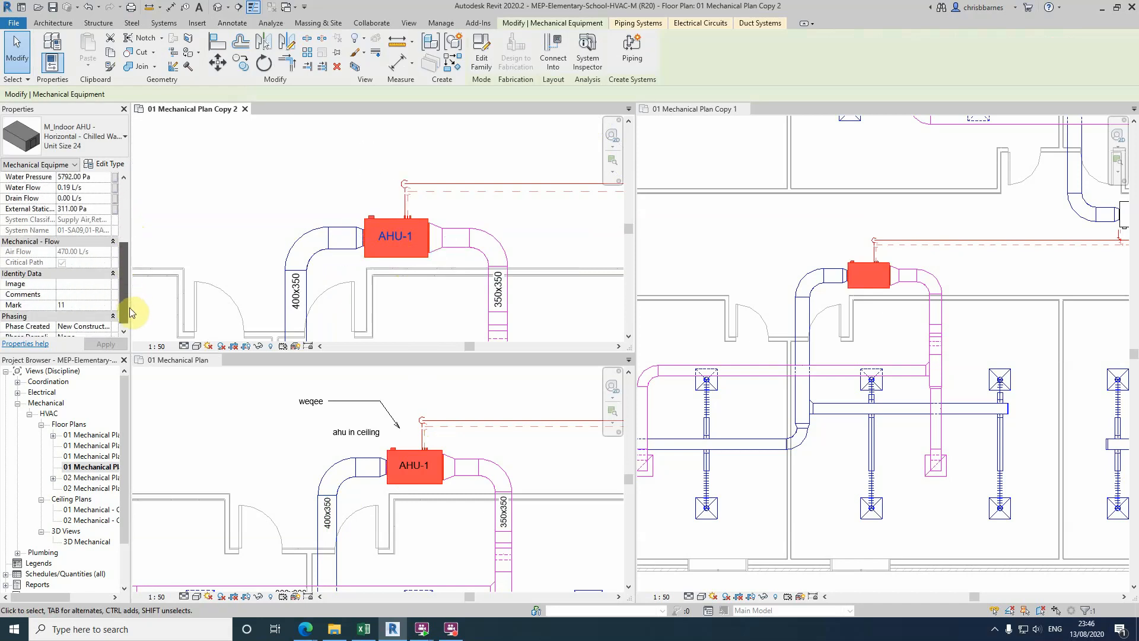
Set the Type Mark of the air handling unit's Unit Size 24 type to AHU-10, apply it and clear the selection
{"action": "left_click", "coordinate": [110, 163]}
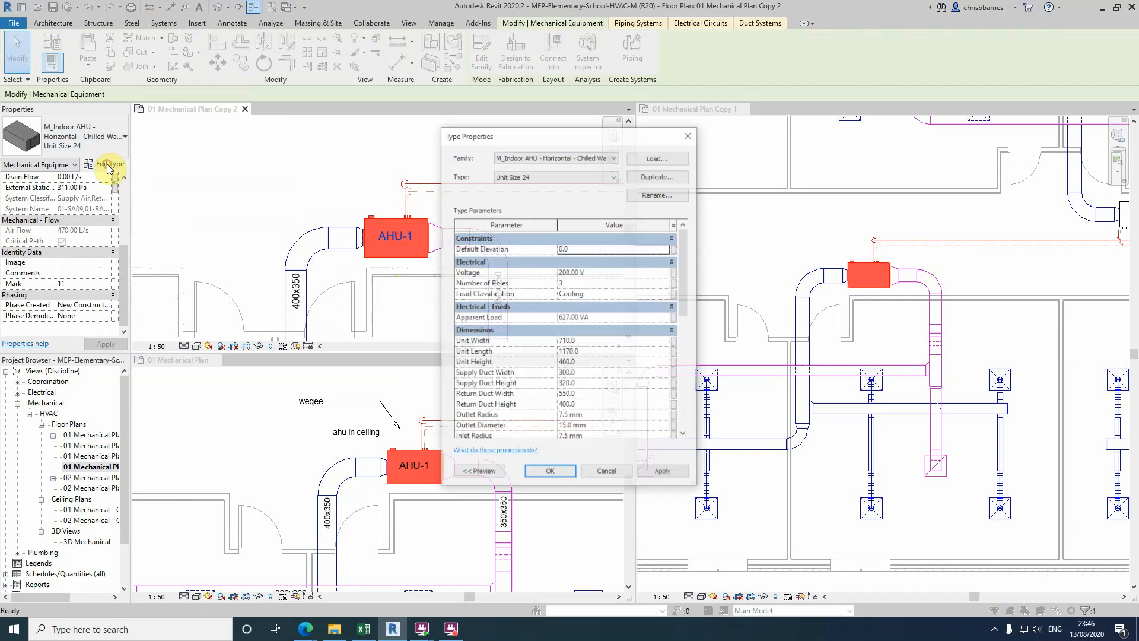
{"action": "left_click_drag", "start_coordinate": [682, 294], "coordinate": [690, 396]}
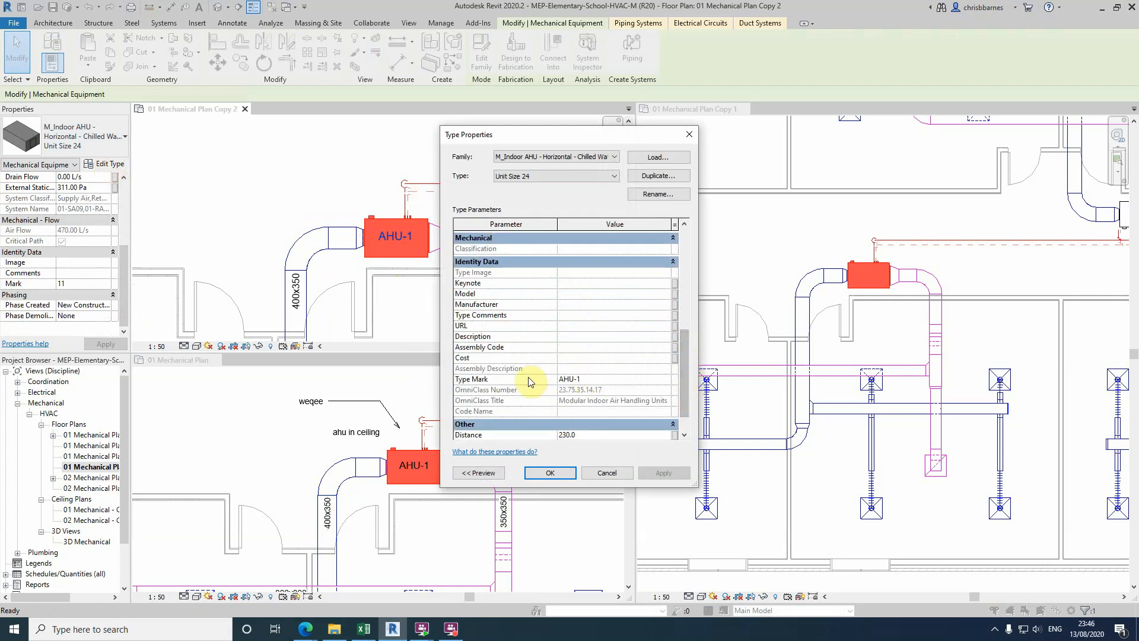
{"action": "left_click_drag", "start_coordinate": [585, 141], "coordinate": [838, 116]}
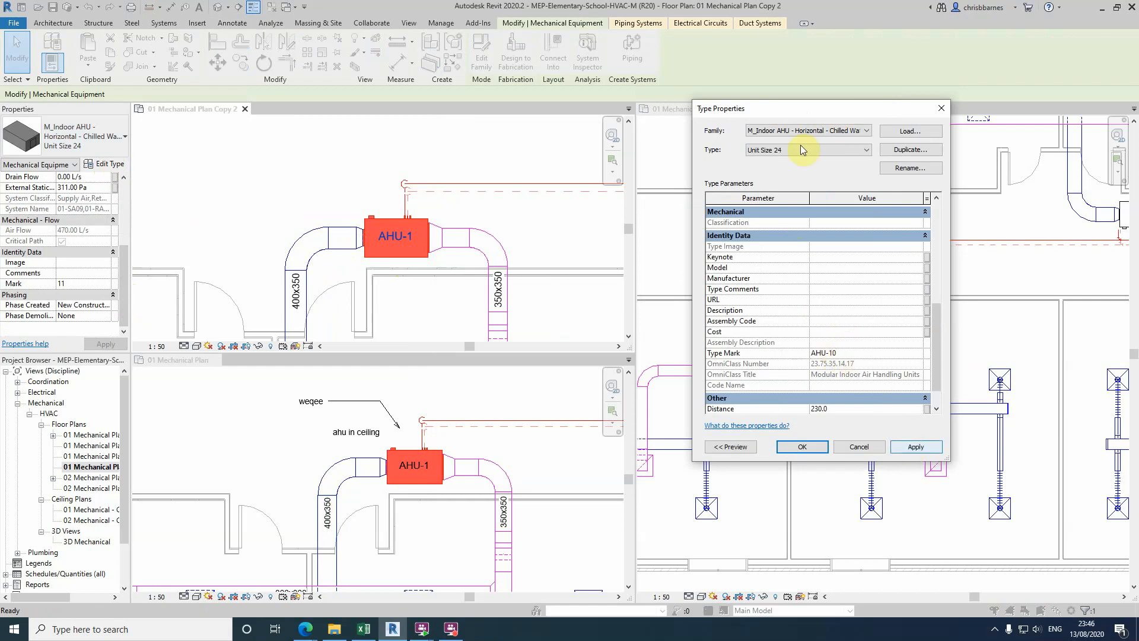
{"action": "left_click_drag", "start_coordinate": [810, 117], "coordinate": [643, 129]}
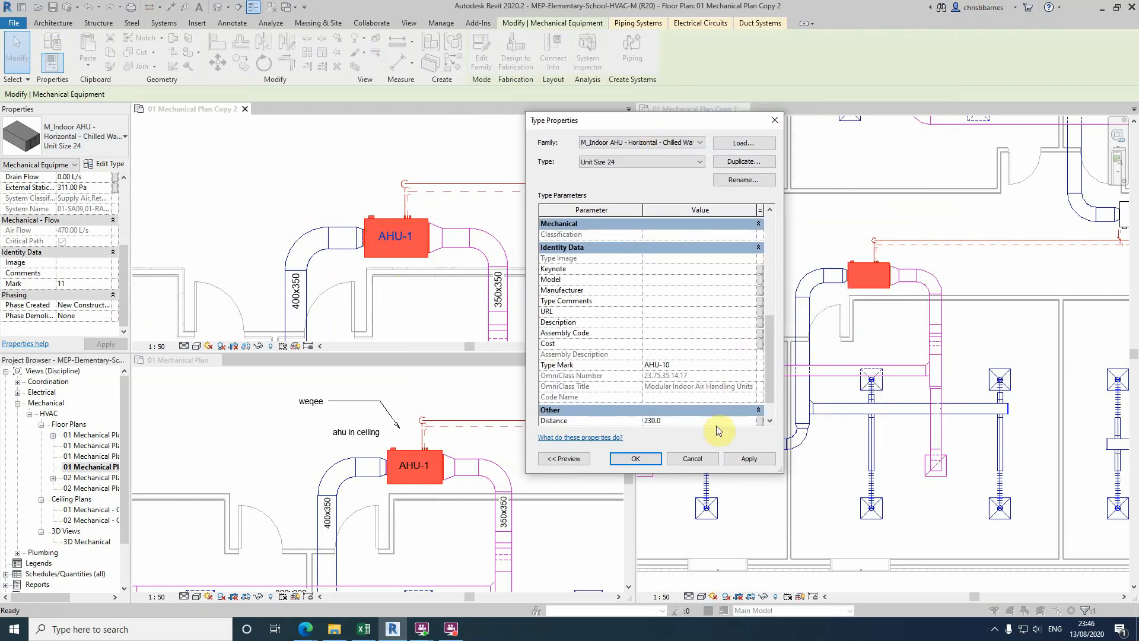
{"action": "left_click", "coordinate": [749, 459]}
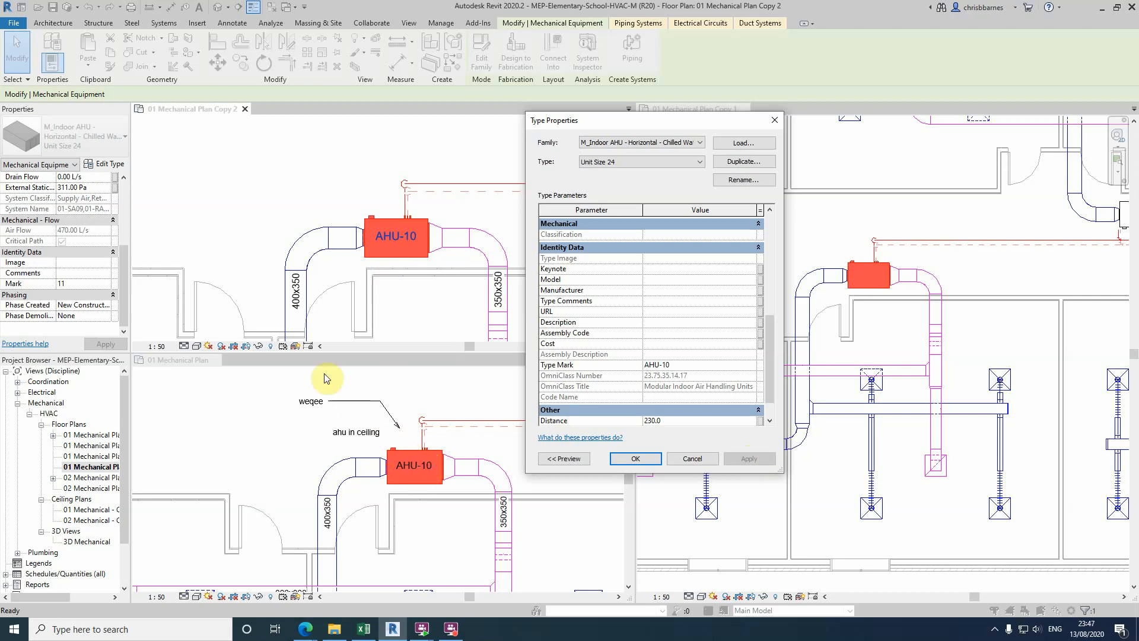
{"action": "left_click", "coordinate": [303, 420]}
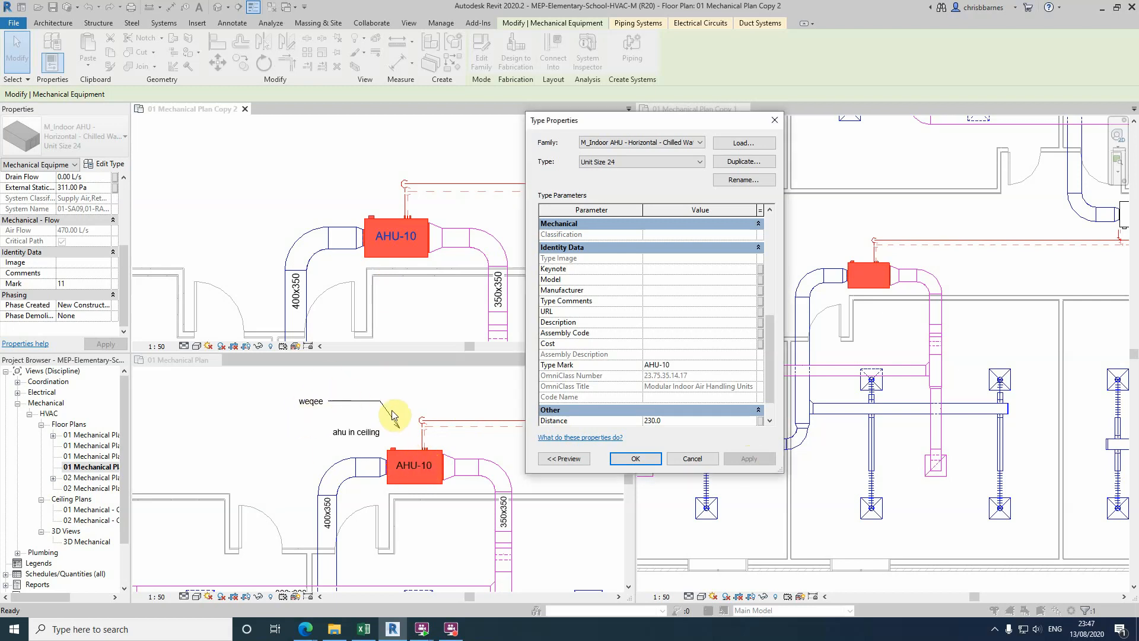
{"action": "left_click", "coordinate": [667, 462]}
{"action": "key", "text": "Escape"}
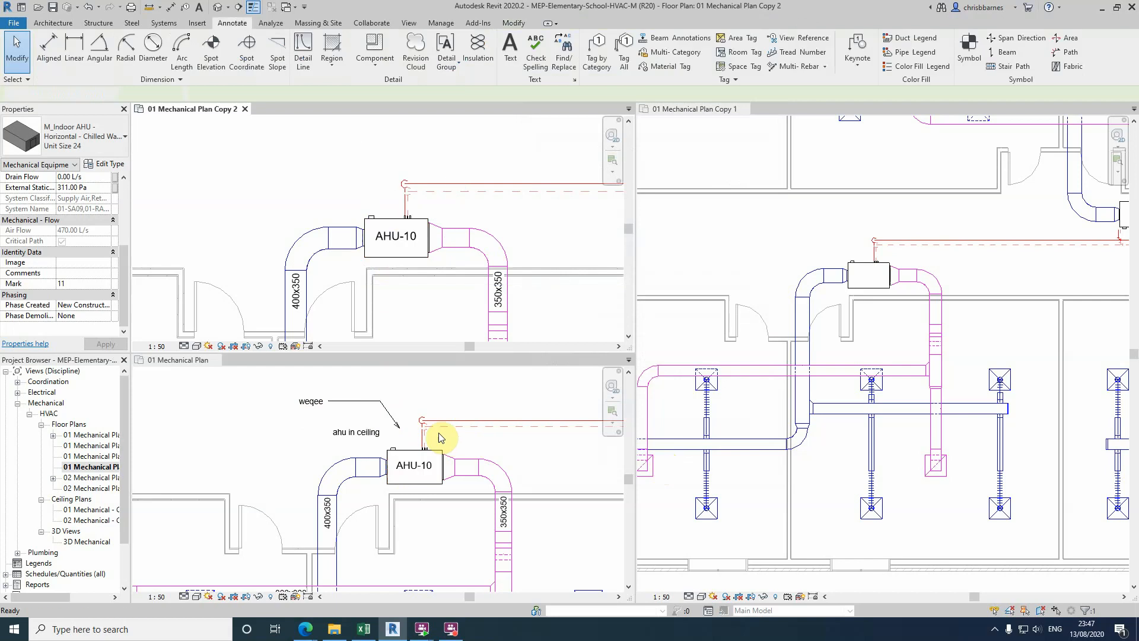
Make 01 Mechanical Plan active and review the Duplicate with Detailing and Duplicate as Dependent options without creating a view
{"action": "left_click", "coordinate": [328, 405]}
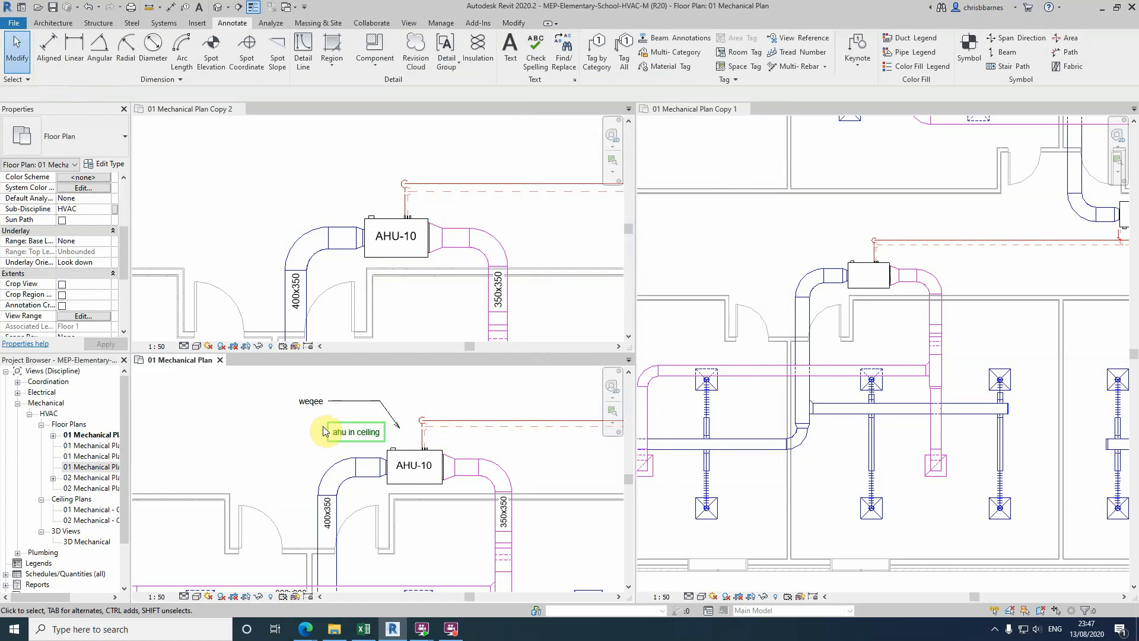
{"action": "left_click", "coordinate": [408, 23]}
{"action": "left_click", "coordinate": [568, 54]}
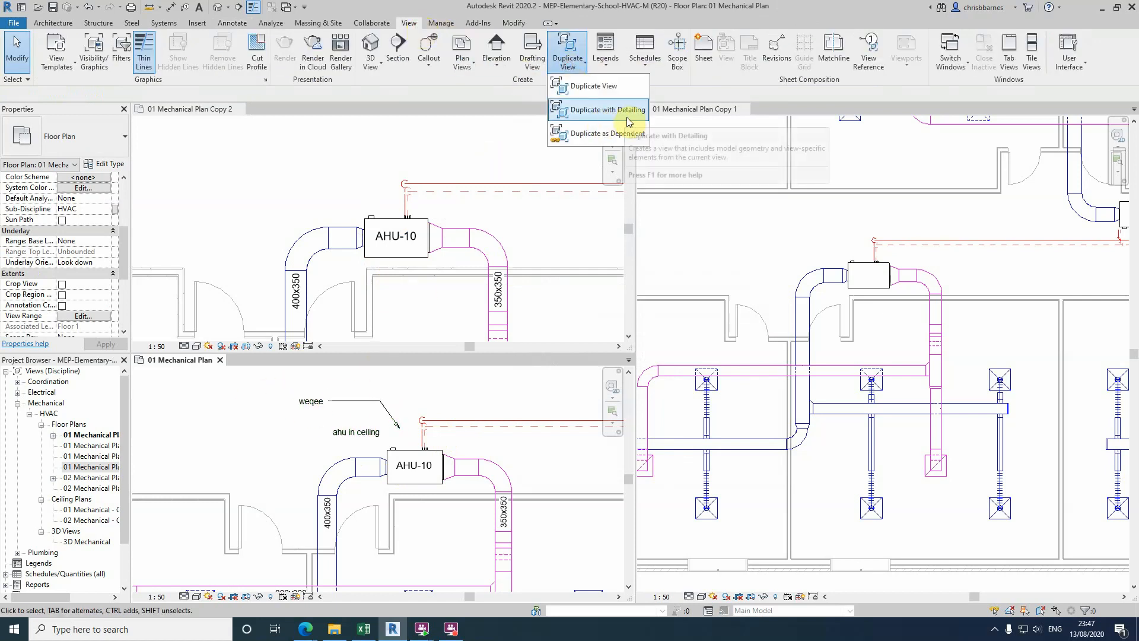
{"action": "left_click", "coordinate": [550, 289]}
{"action": "scroll", "coordinate": [497, 288], "scroll_direction": "down", "scroll_amount": 2}
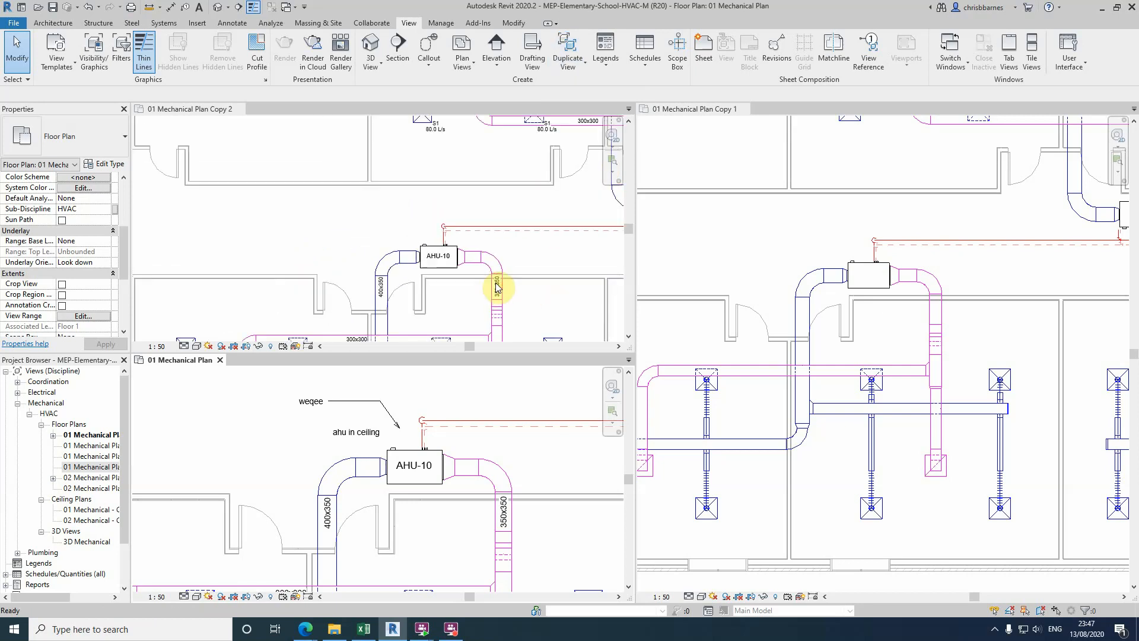
{"action": "scroll", "coordinate": [497, 288], "scroll_direction": "down", "scroll_amount": 2}
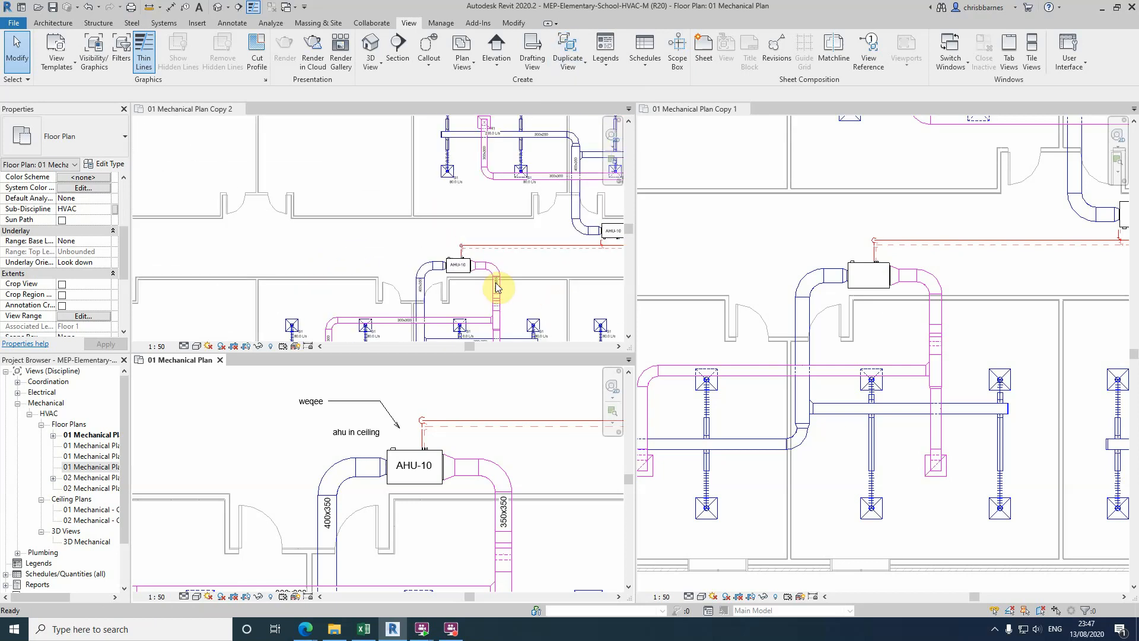
{"action": "left_click", "coordinate": [571, 62]}
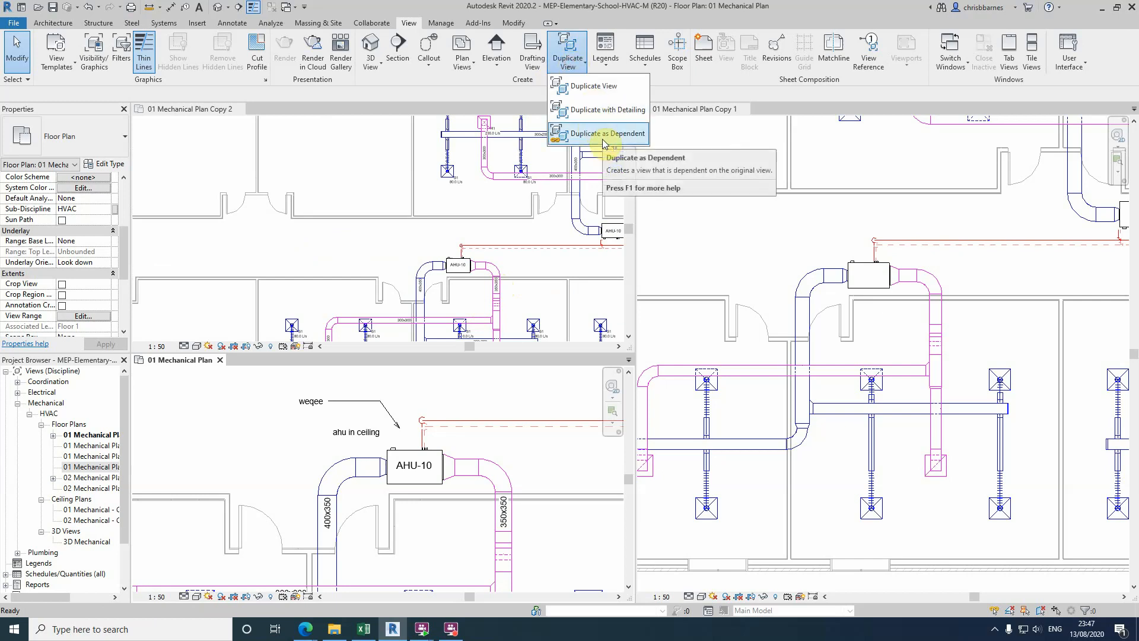
{"action": "left_click", "coordinate": [546, 284]}
{"action": "scroll", "coordinate": [541, 293], "scroll_direction": "down", "scroll_amount": 6}
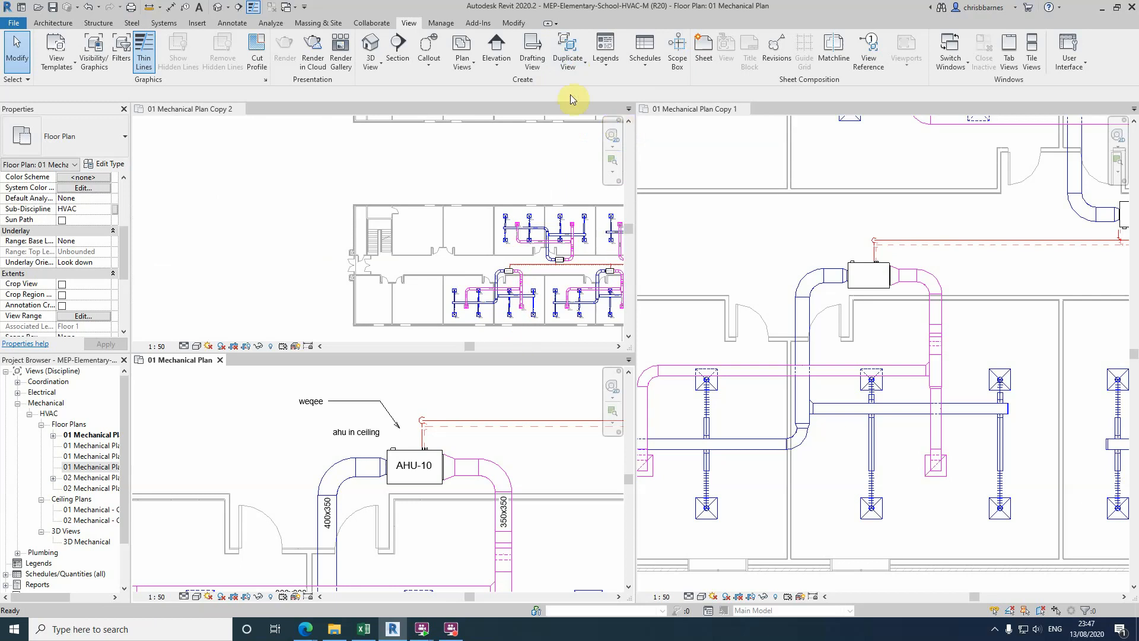
Close the 01 Mechanical Plan Copy 1 and Copy 2 views, keeping only 01 Mechanical Plan open
{"action": "left_click", "coordinate": [470, 142]}
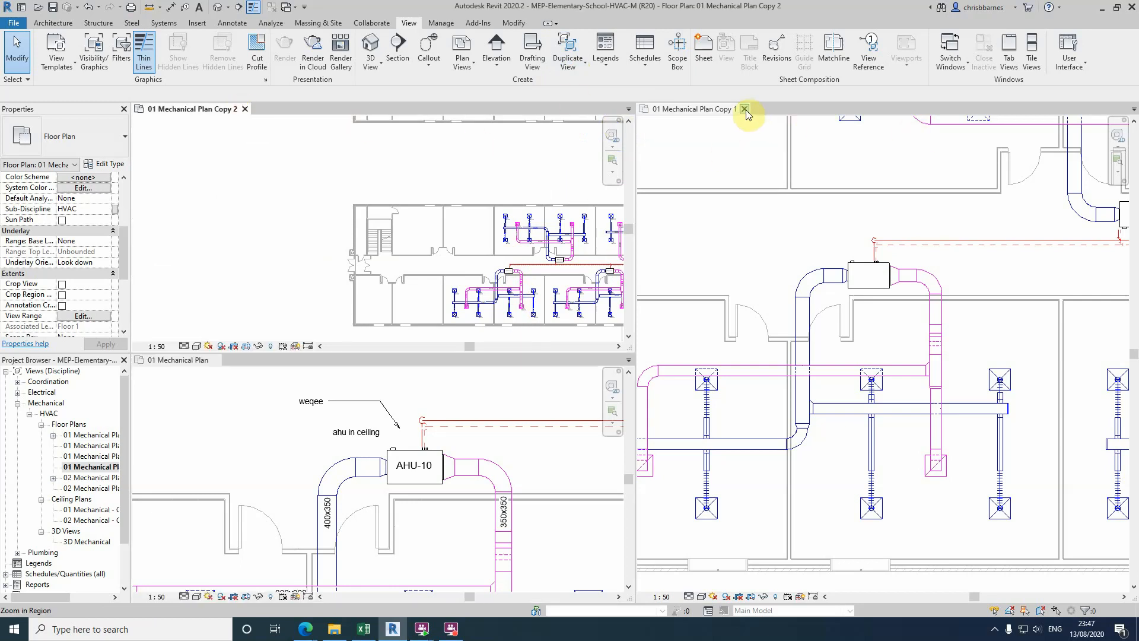
{"action": "left_click", "coordinate": [743, 109]}
{"action": "left_click", "coordinate": [244, 109]}
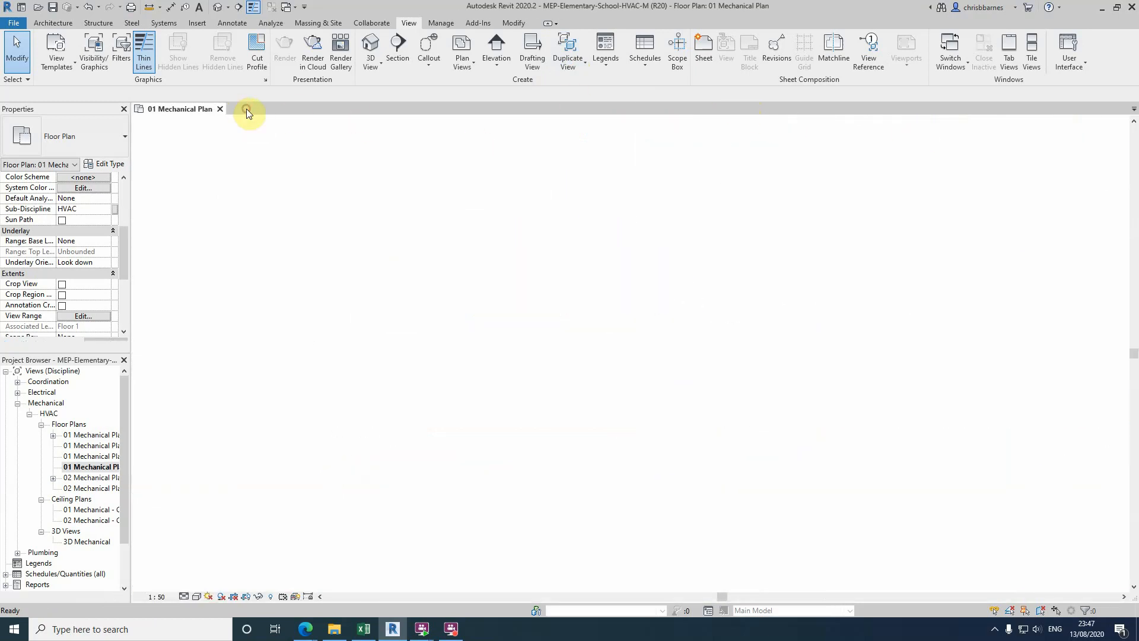
Turn on Crop View and show the crop regions in 01 Mechanical Plan, then select the region around the lower-left classroom wing
{"action": "scroll", "coordinate": [626, 290], "scroll_direction": "down", "scroll_amount": 5}
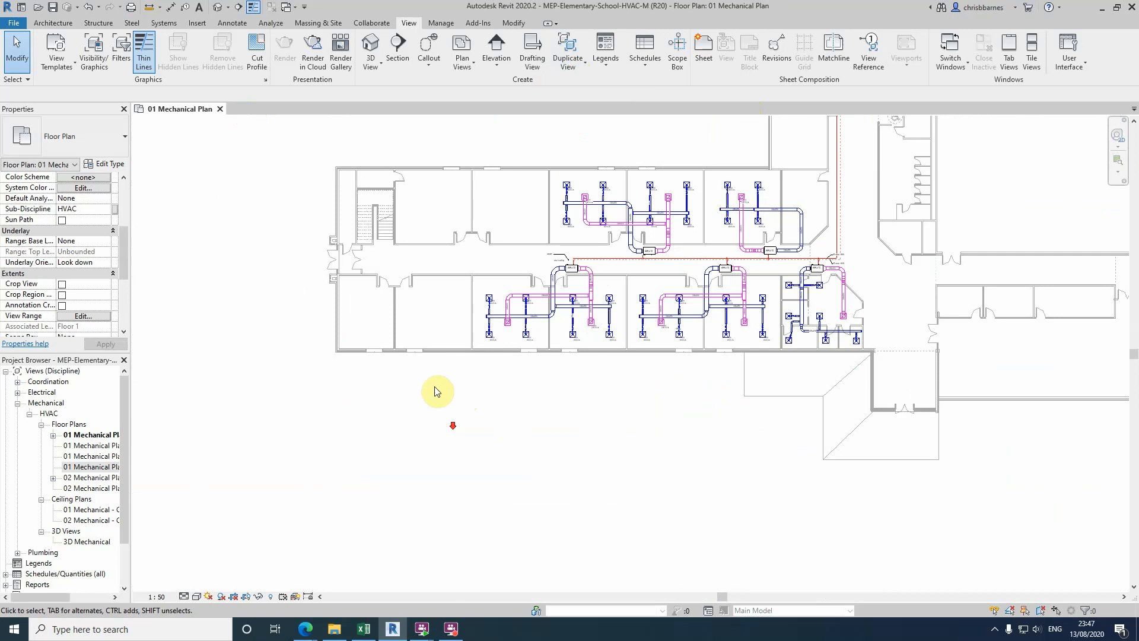
{"action": "scroll", "coordinate": [451, 379], "scroll_direction": "down", "scroll_amount": 3}
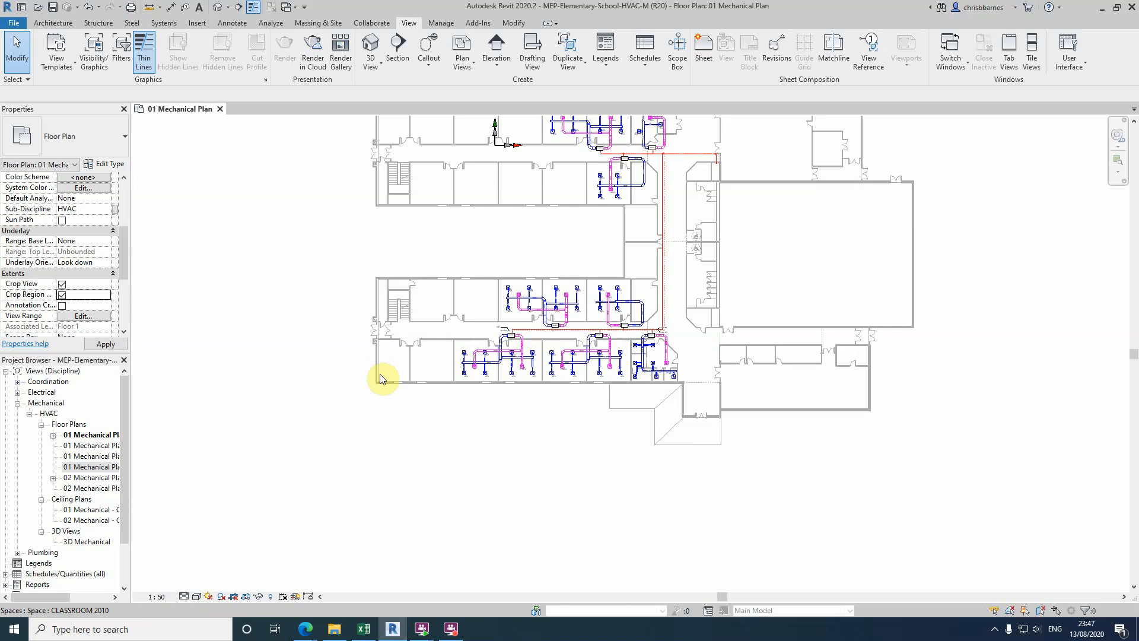
{"action": "left_click", "coordinate": [401, 266]}
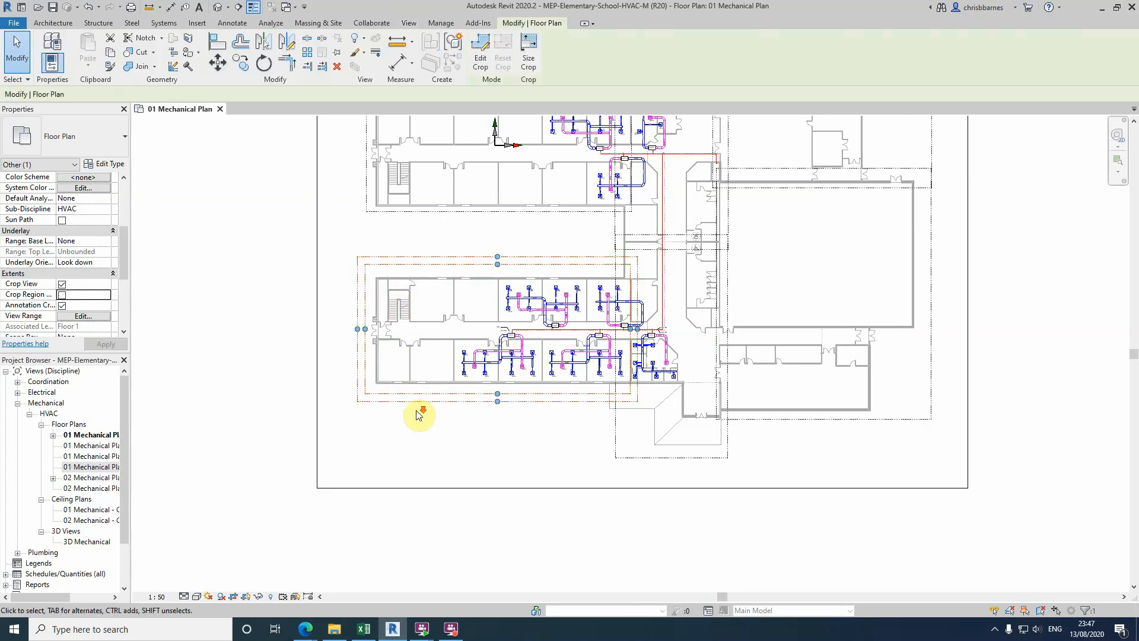
{"action": "scroll", "coordinate": [415, 410], "scroll_direction": "down", "scroll_amount": 1}
{"action": "scroll", "coordinate": [534, 433], "scroll_direction": "down", "scroll_amount": 1}
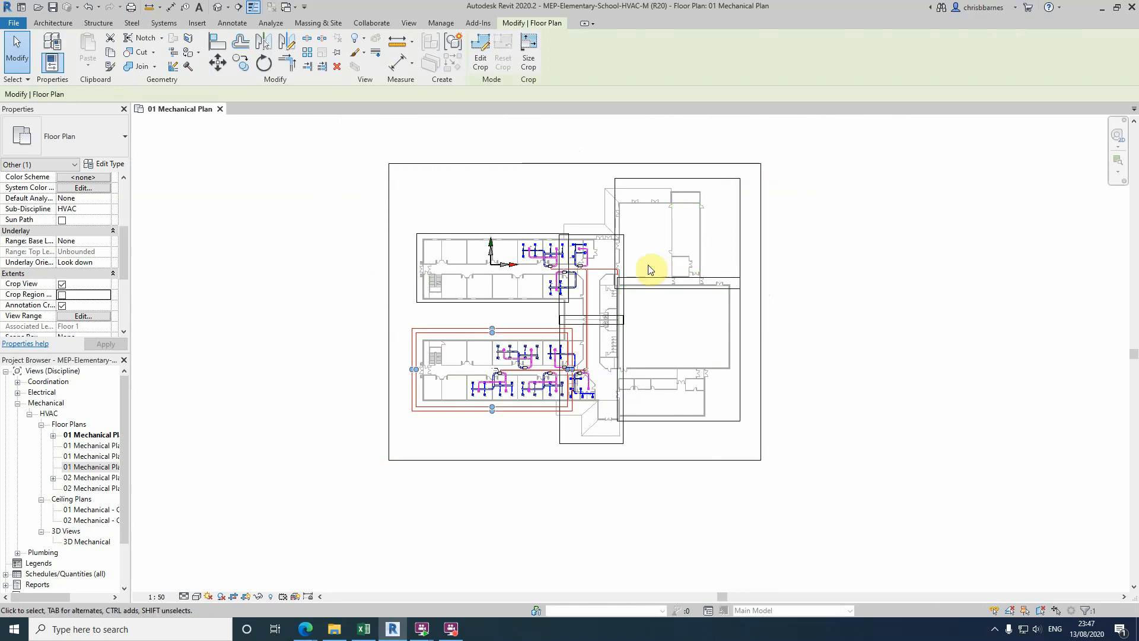
Clear the selection of the crop region around the lower-left classroom wing in 01 Mechanical Plan
{"action": "scroll", "coordinate": [648, 265], "scroll_direction": "up", "scroll_amount": 1}
{"action": "scroll", "coordinate": [650, 269], "scroll_direction": "up", "scroll_amount": 1}
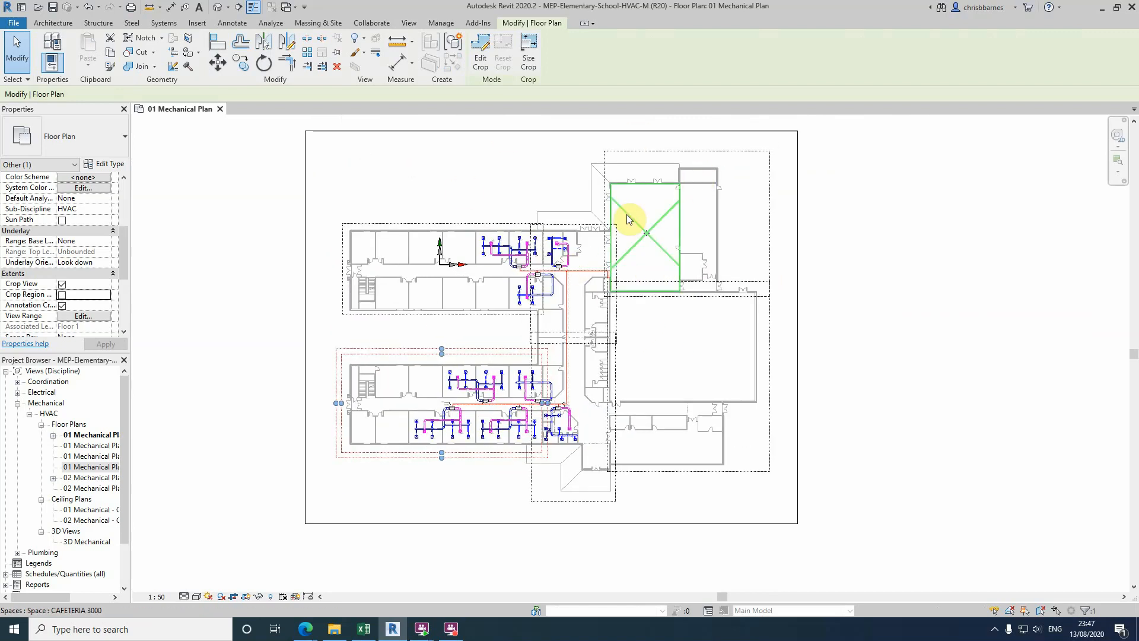
{"action": "key", "text": "Escape"}
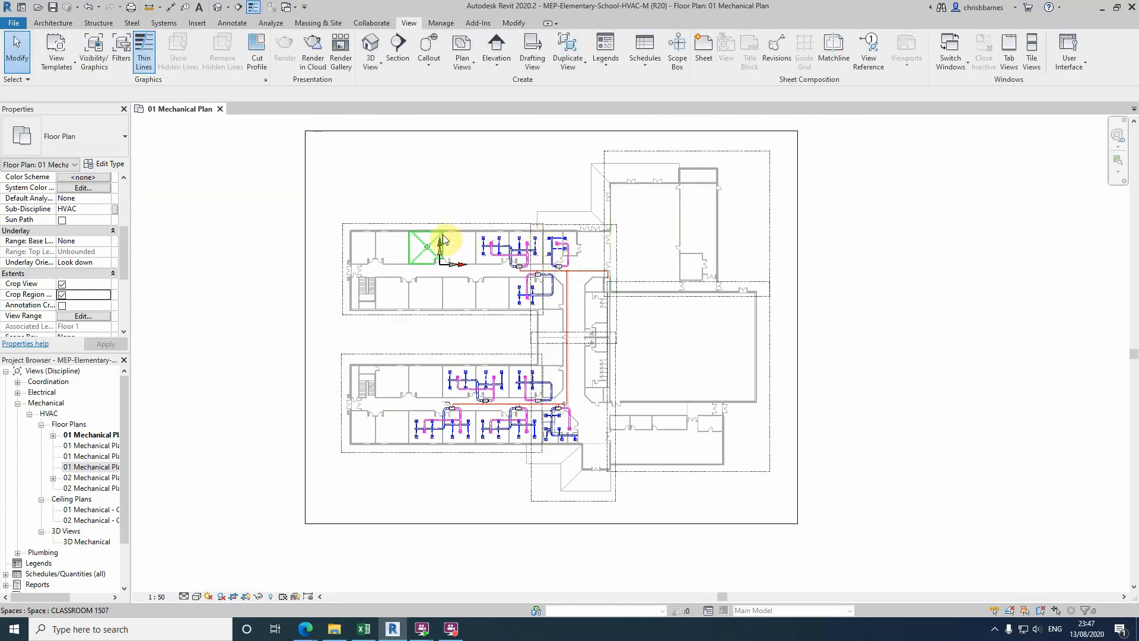
{"action": "left_click", "coordinate": [433, 223]}
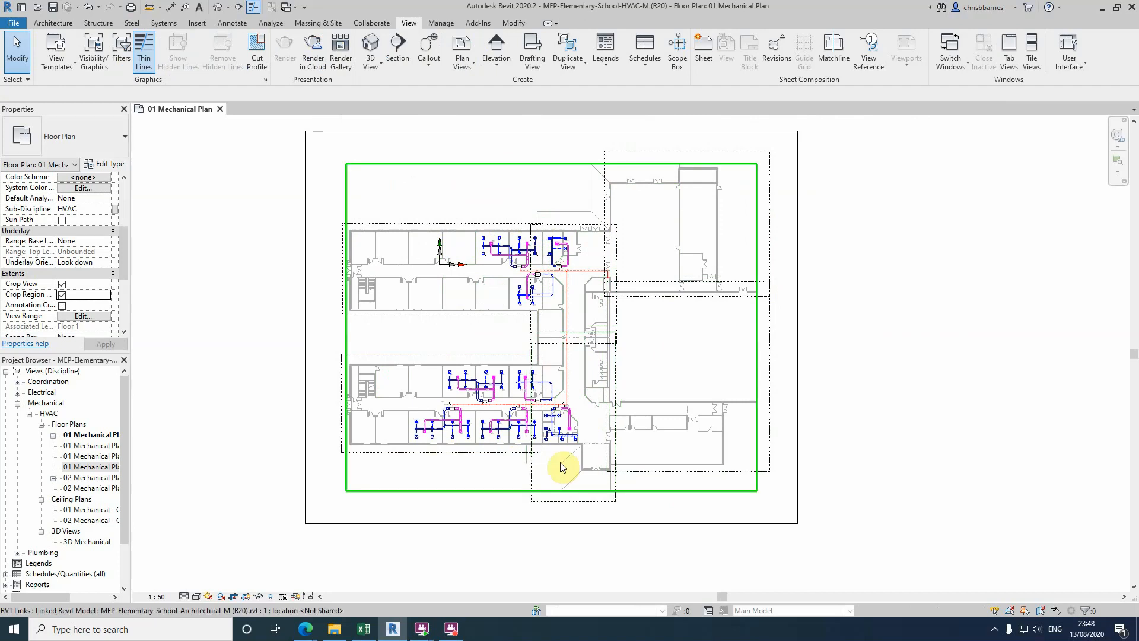
Expand the dependent views of 01 Mechanical Plan, open Area A, Area B, Area C (North) and Area C (South), and return to the parent plan
{"action": "left_click", "coordinate": [53, 435]}
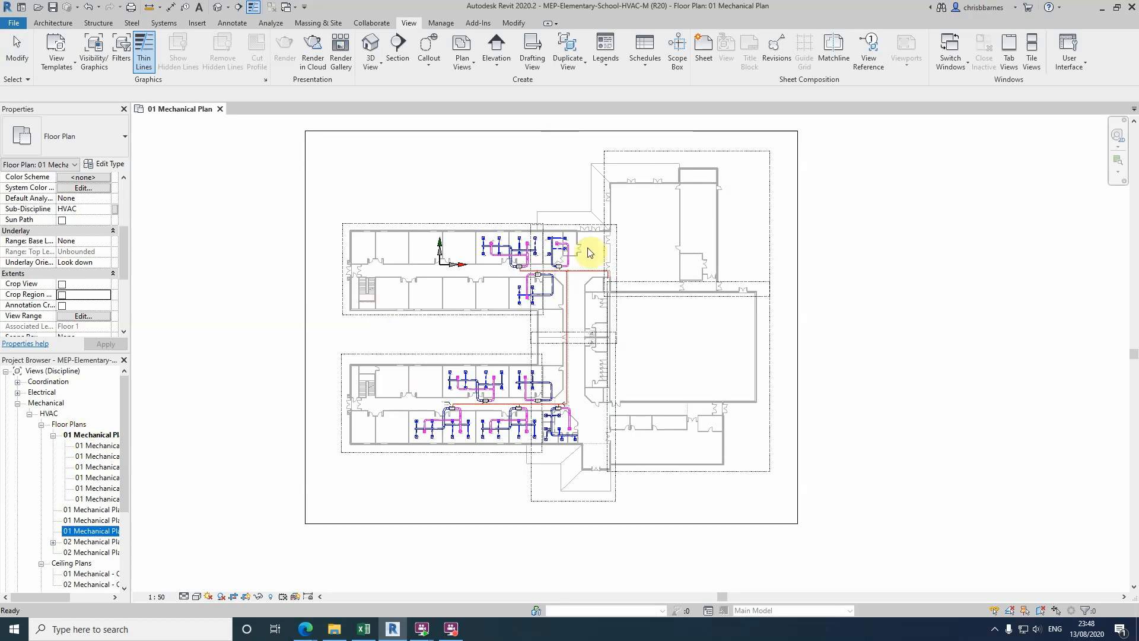
{"action": "double_click", "coordinate": [104, 449]}
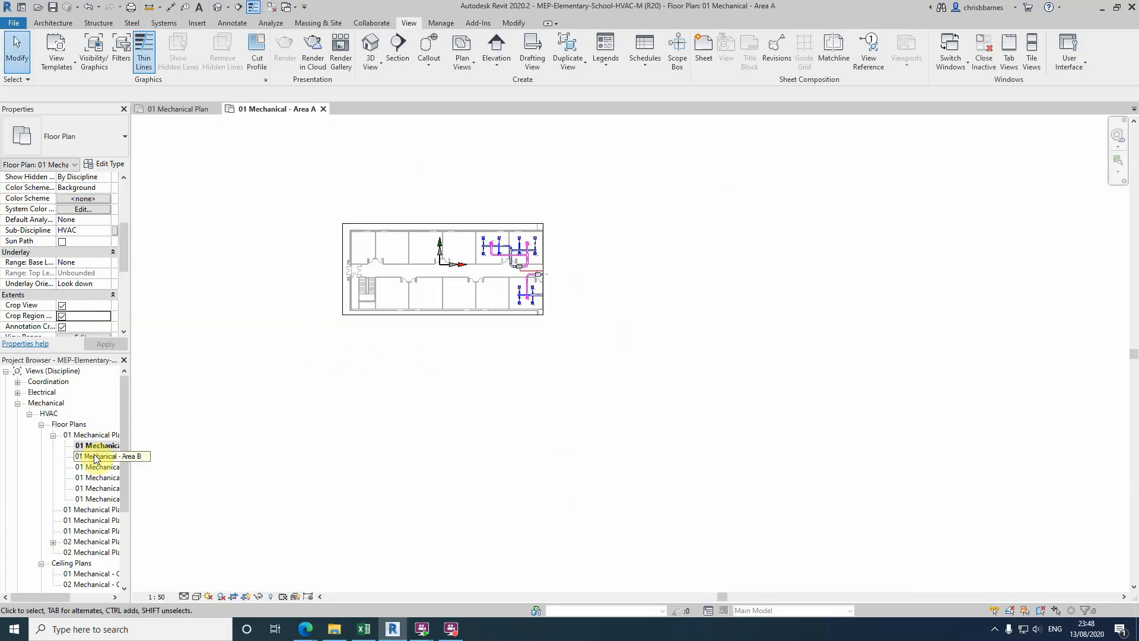
{"action": "double_click", "coordinate": [95, 456]}
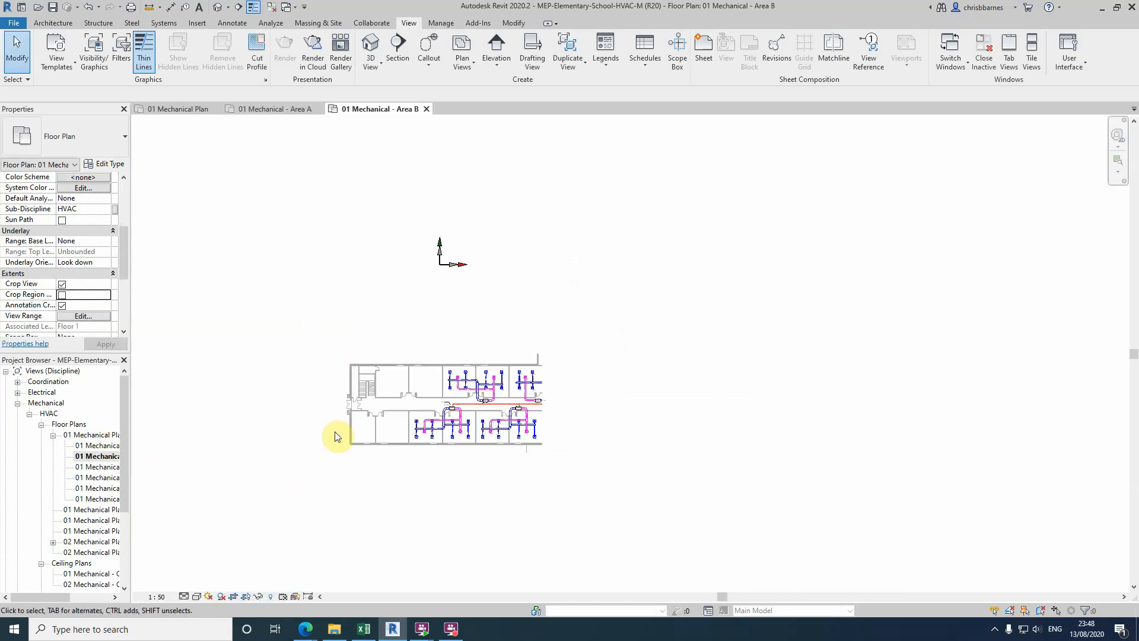
{"action": "double_click", "coordinate": [117, 468]}
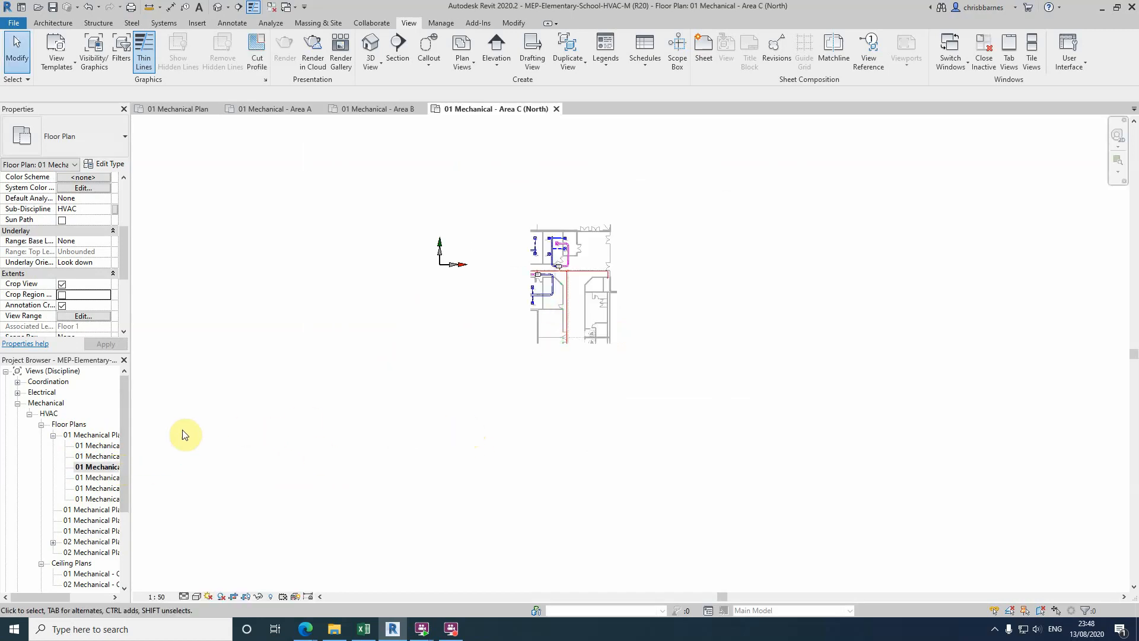
{"action": "double_click", "coordinate": [111, 480]}
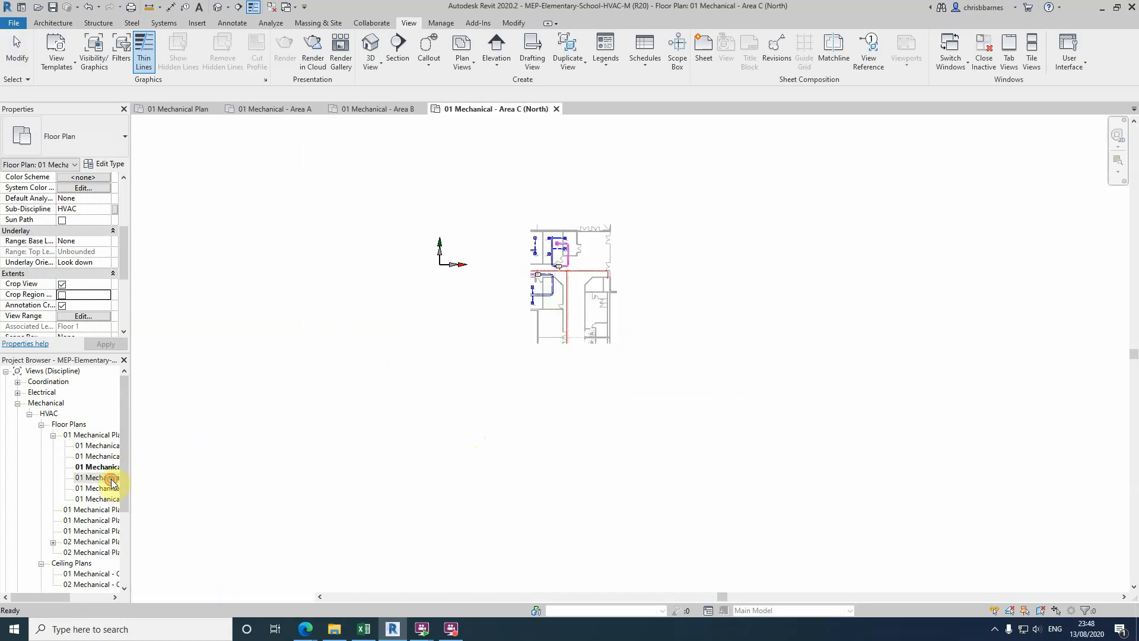
{"action": "double_click", "coordinate": [102, 436]}
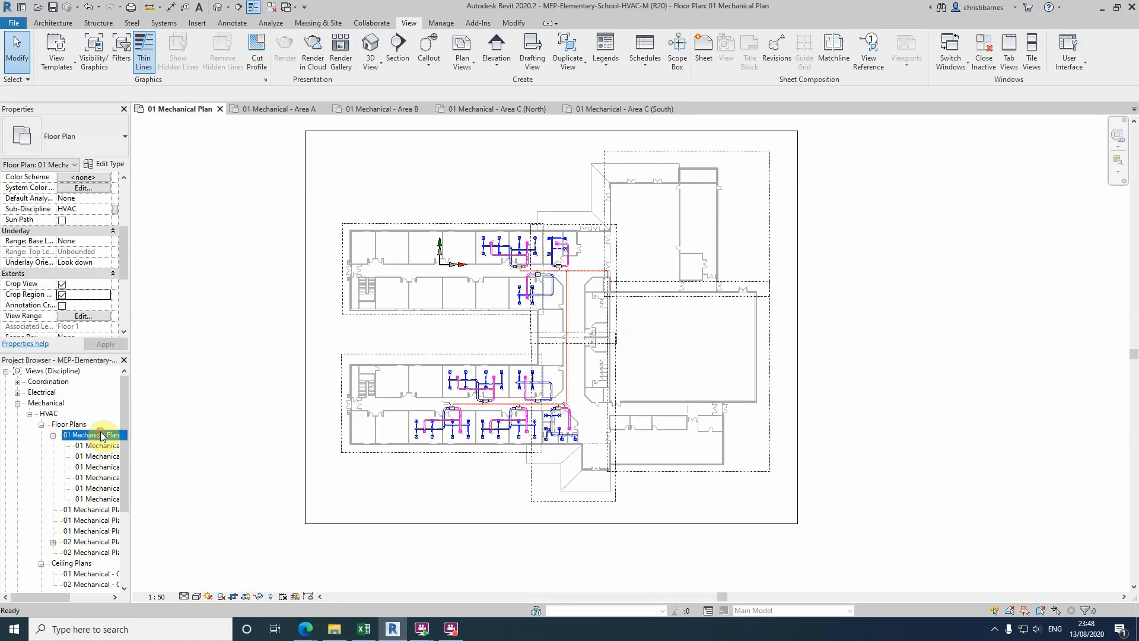
Examine the duct, diffuser and AHU tags where the Area A and Area C (North) crop regions overlap in 01 Mechanical Plan
{"action": "scroll", "coordinate": [435, 337], "scroll_direction": "up", "scroll_amount": 2}
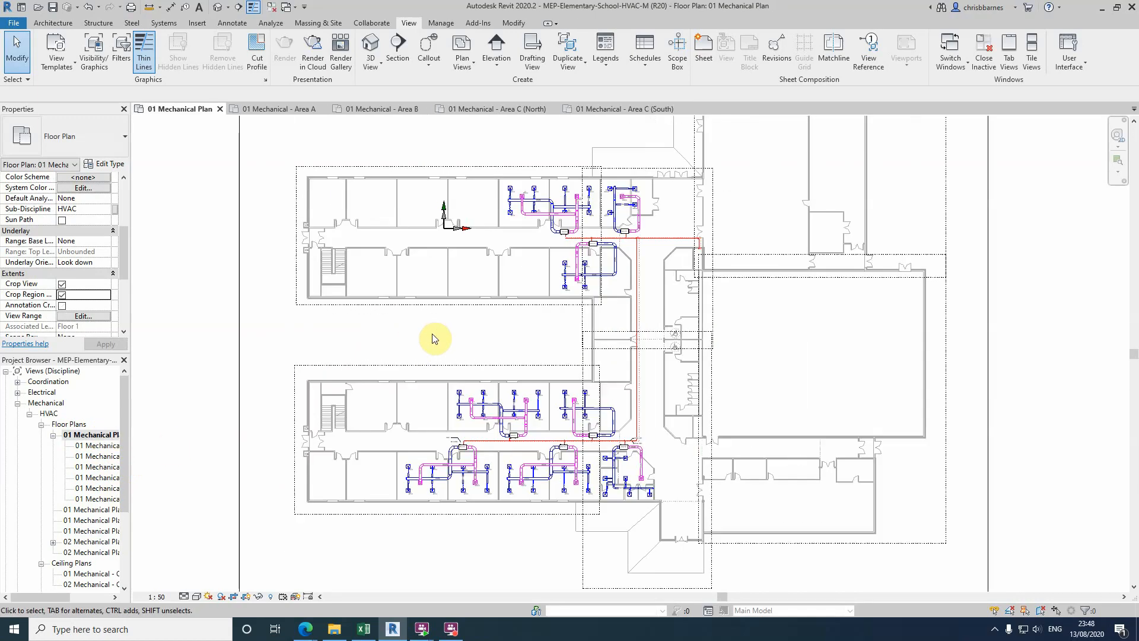
{"action": "scroll", "coordinate": [537, 273], "scroll_direction": "up", "scroll_amount": 1}
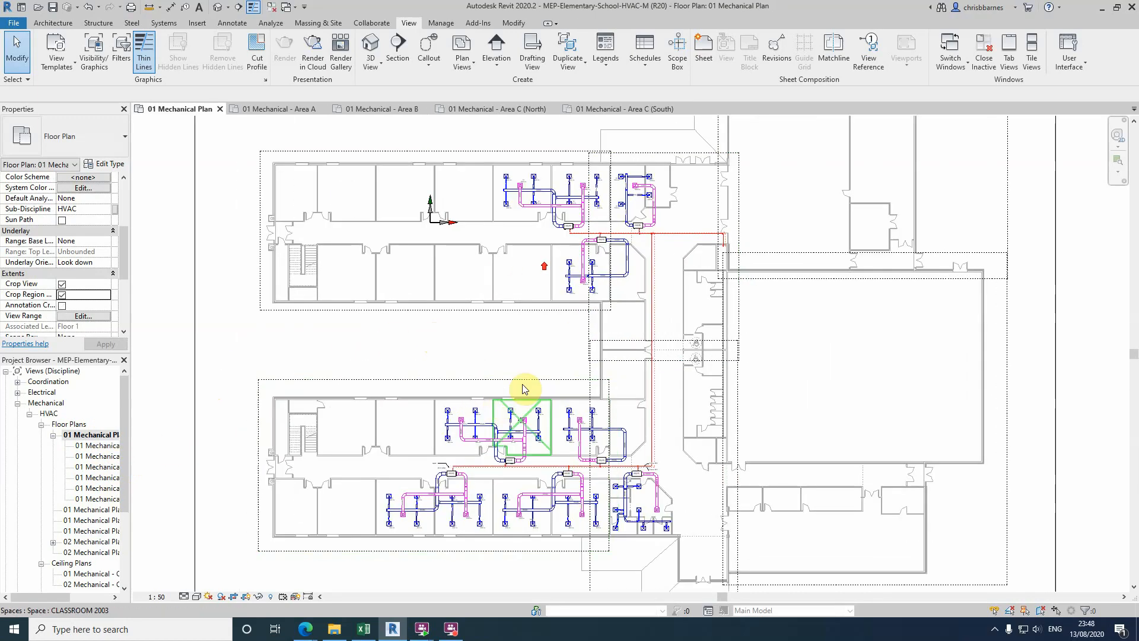
{"action": "scroll", "coordinate": [597, 211], "scroll_direction": "up", "scroll_amount": 3}
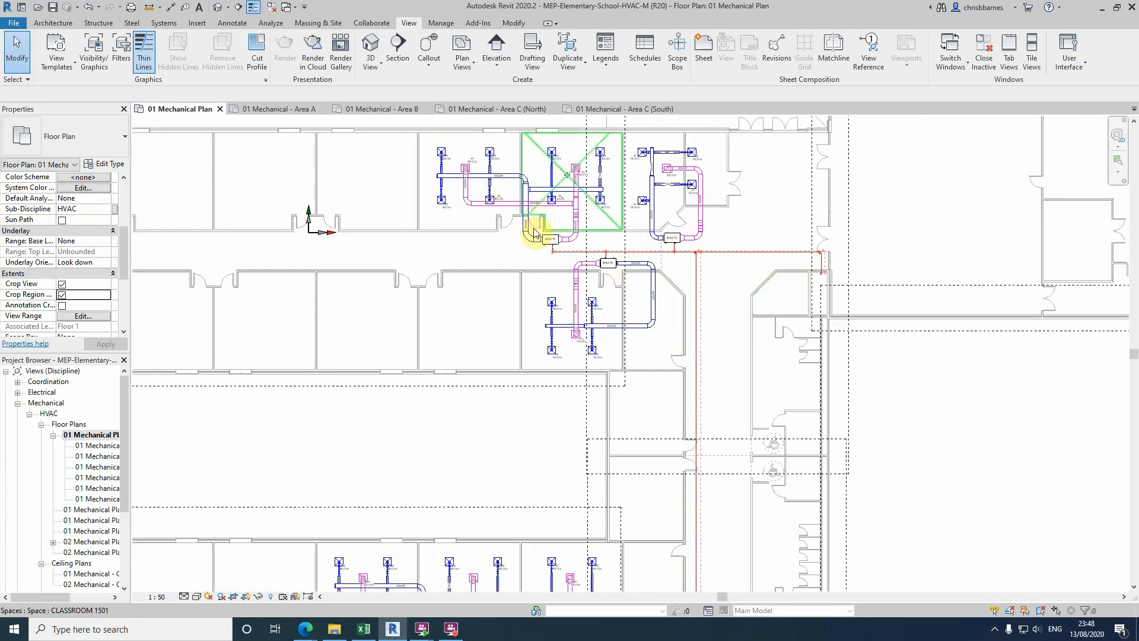
{"action": "scroll", "coordinate": [540, 231], "scroll_direction": "up", "scroll_amount": 3}
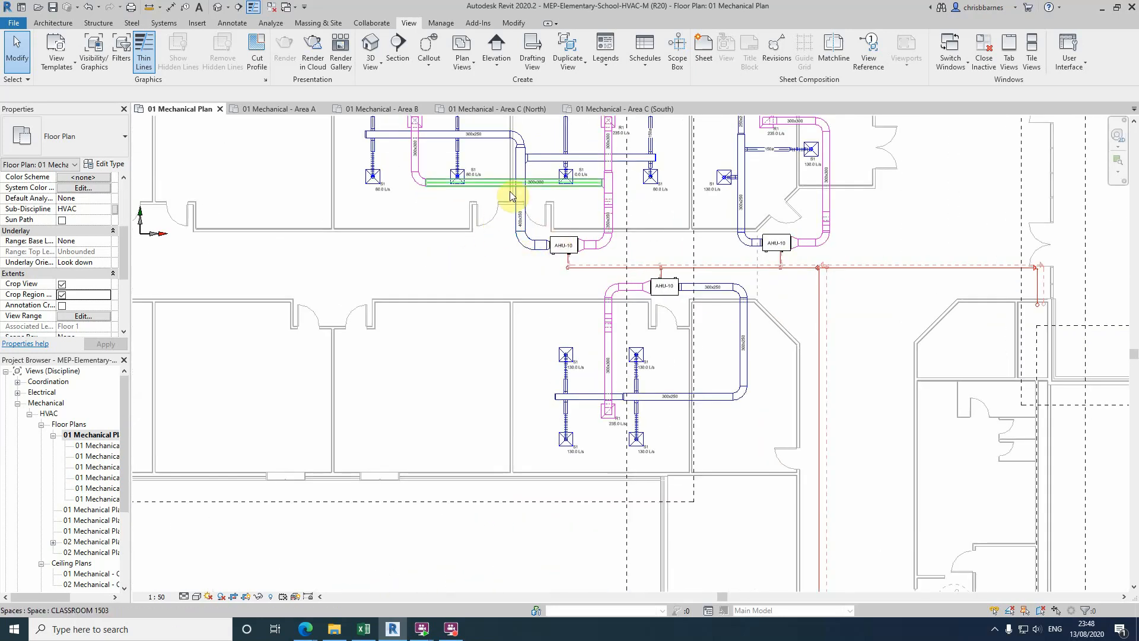
{"action": "scroll", "coordinate": [562, 247], "scroll_direction": "down", "scroll_amount": 3}
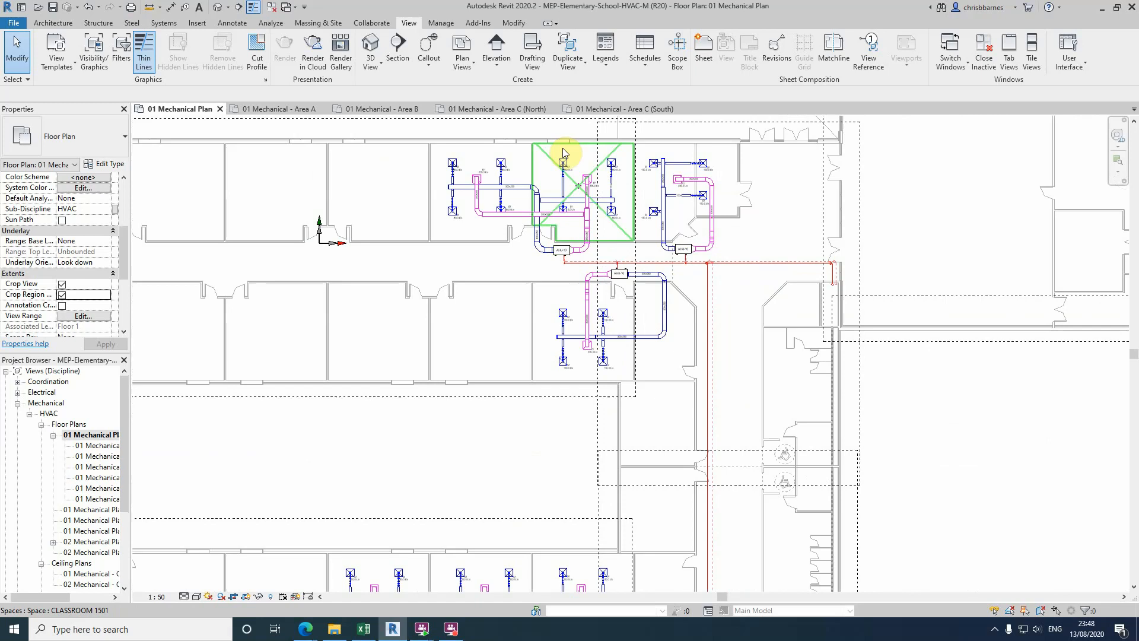
Review the view duplication options without creating a view, and inspect the annotations in the dependent view 01 Mechanical - Area C (North)
{"action": "left_click", "coordinate": [572, 63]}
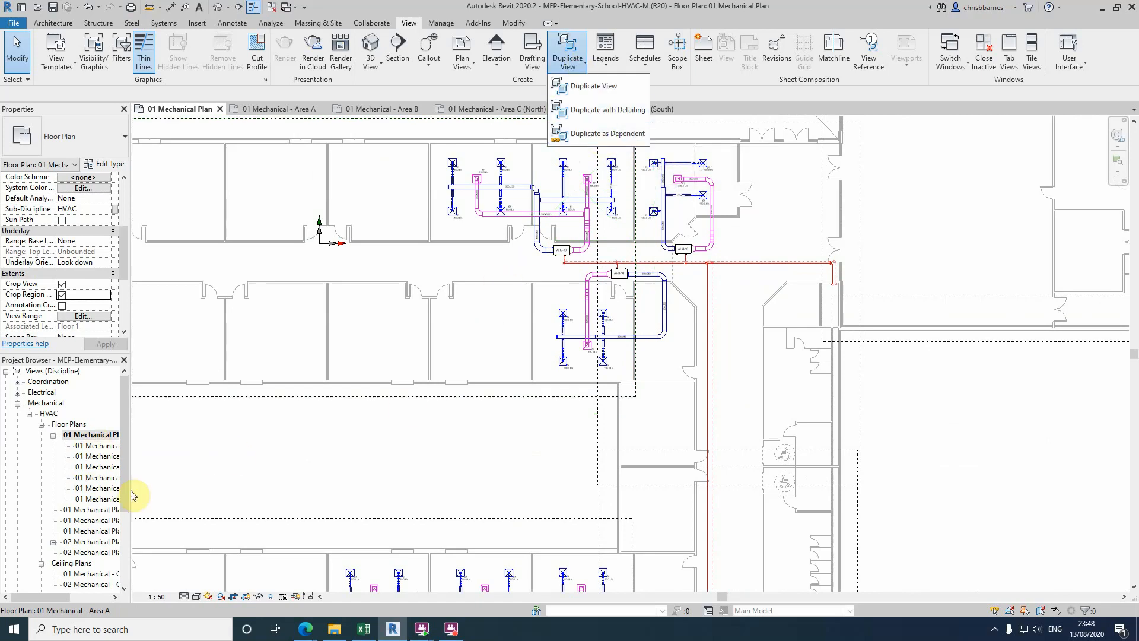
{"action": "left_click", "coordinate": [110, 468]}
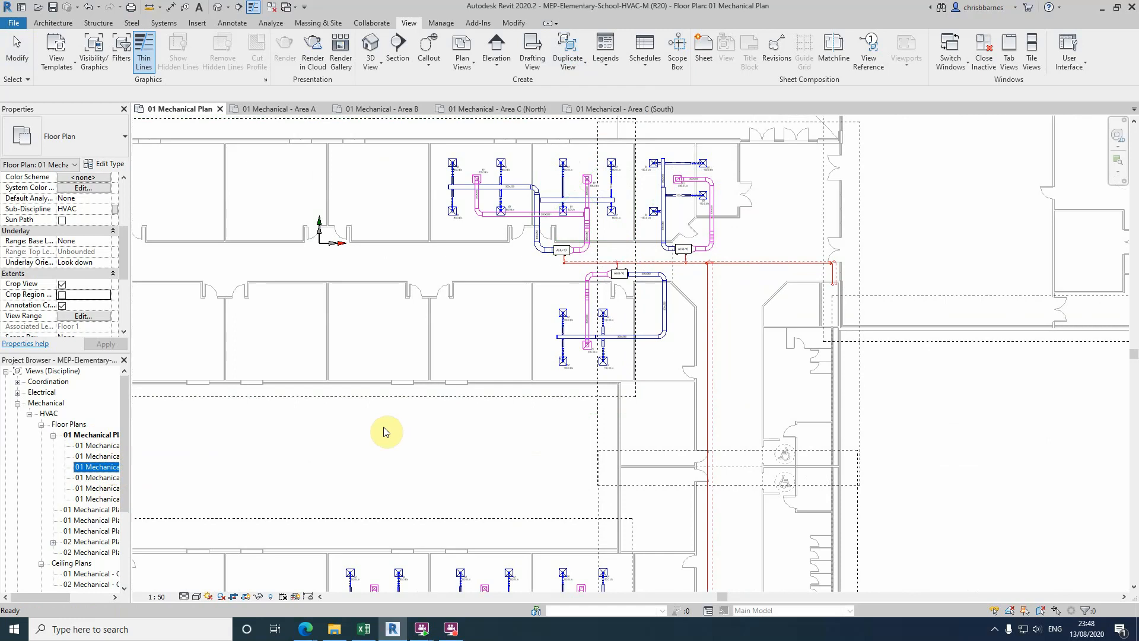
{"action": "left_click", "coordinate": [497, 110]}
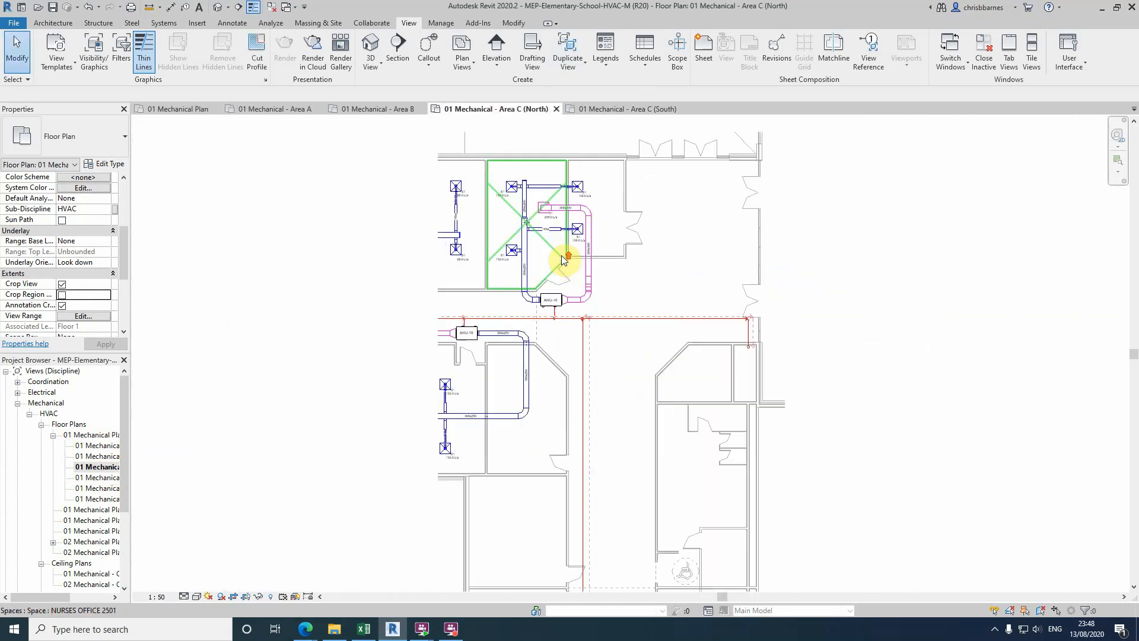
{"action": "scroll", "coordinate": [563, 259], "scroll_direction": "up", "scroll_amount": 1}
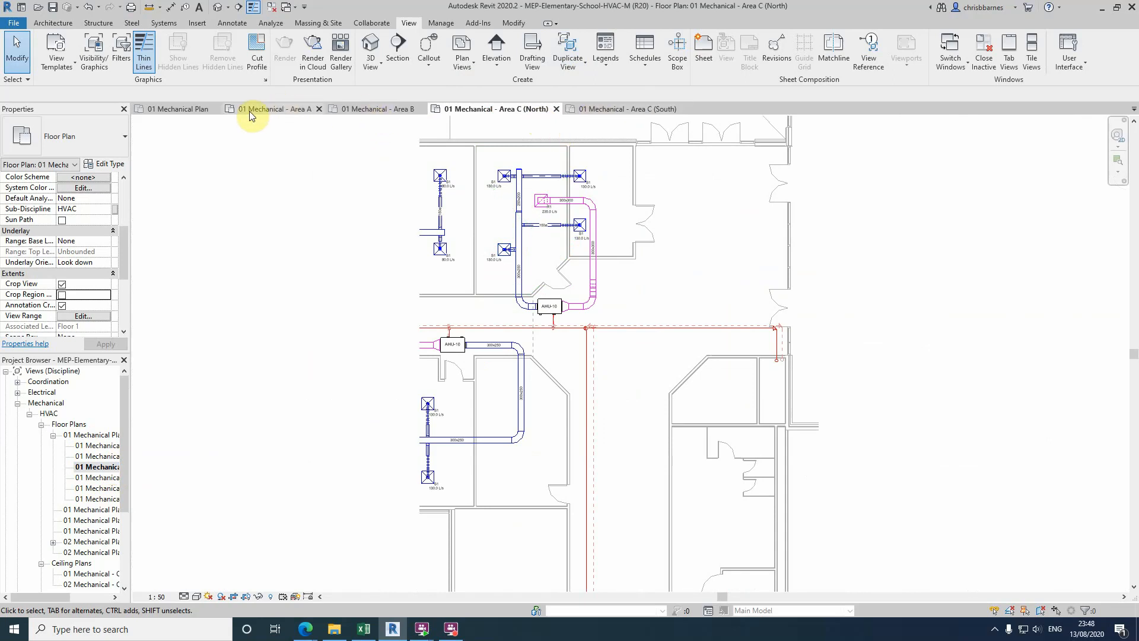
Return to 01 Mechanical Plan and select the crop region around the upper-left classroom wing
{"action": "left_click", "coordinate": [185, 110]}
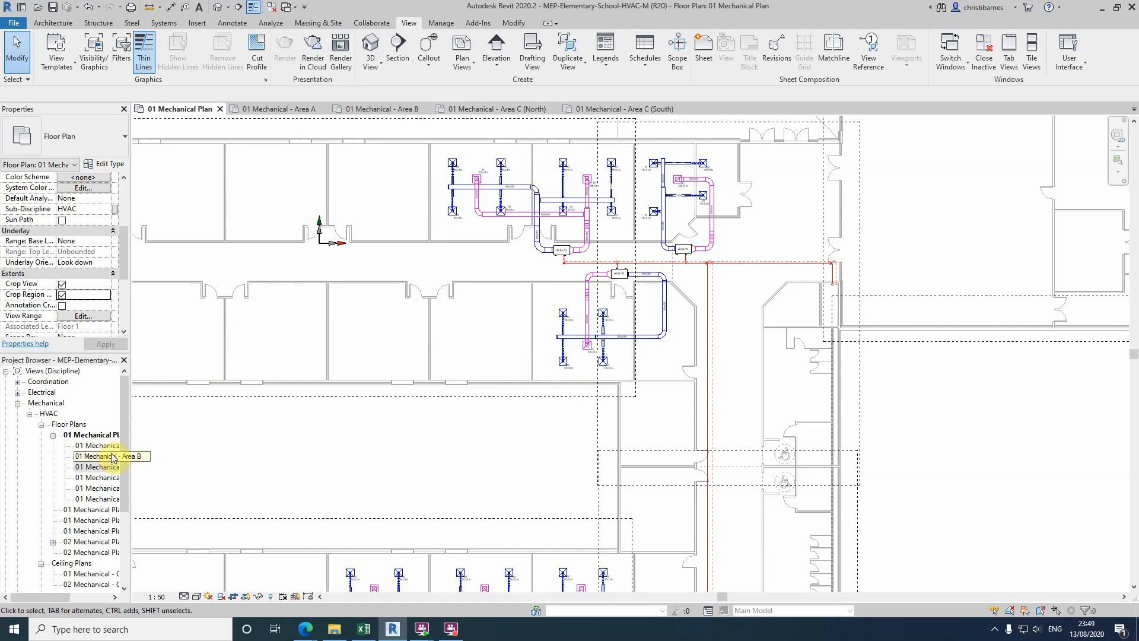
{"action": "scroll", "coordinate": [615, 274], "scroll_direction": "down", "scroll_amount": 3}
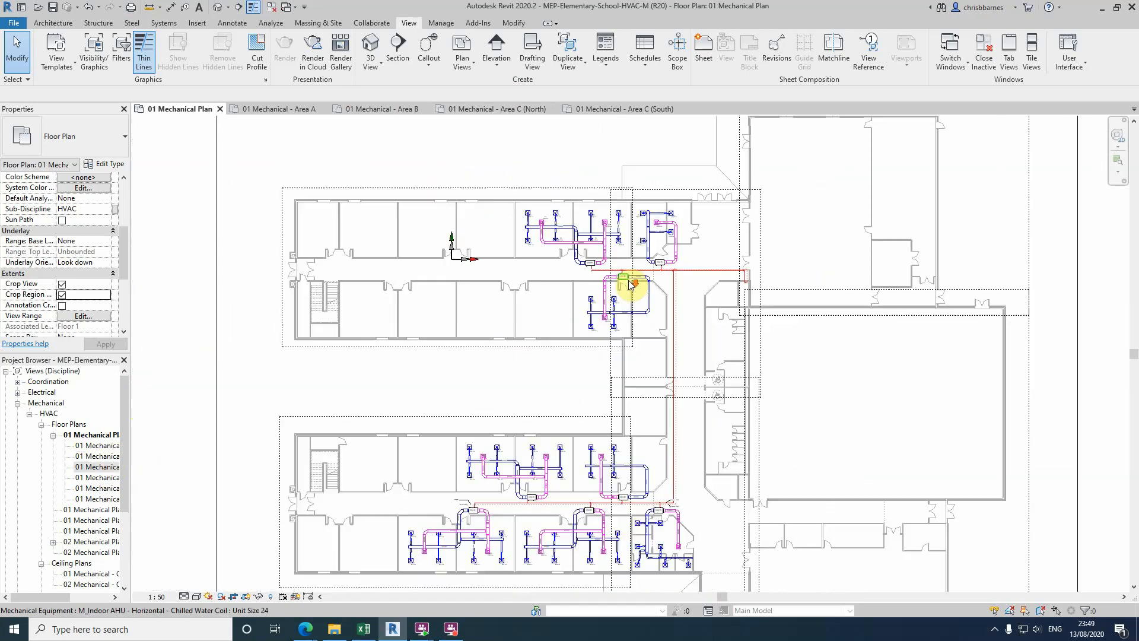
{"action": "left_click", "coordinate": [390, 185]}
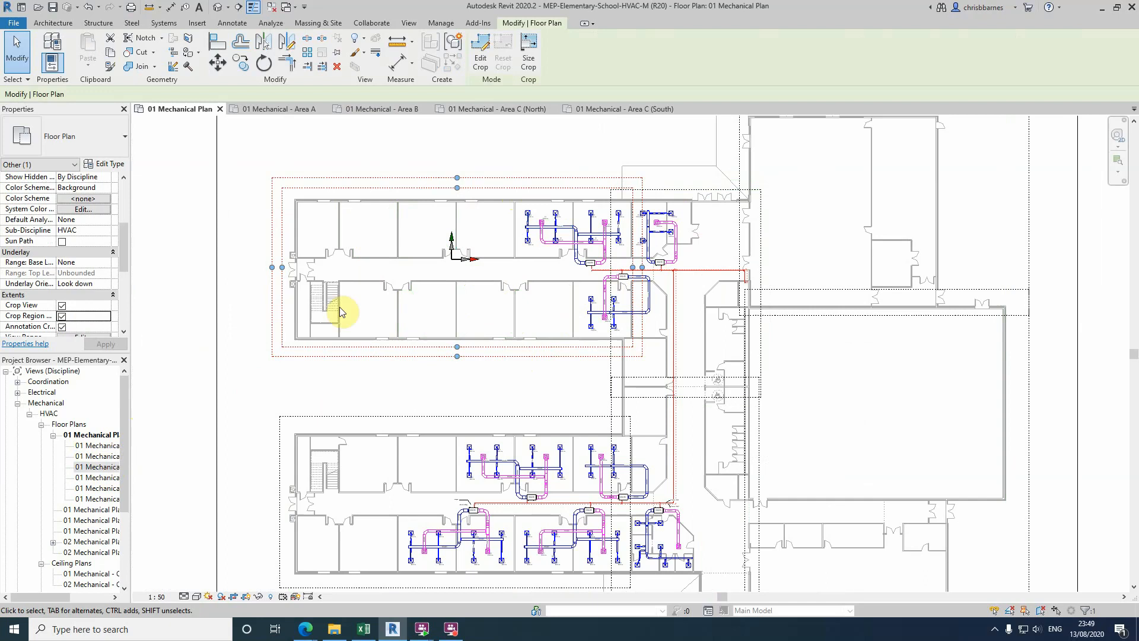
In Area C (North), change the lower-left supply diffuser of the nurses office to the 600x300x150 In Neck type and clear the selection
{"action": "left_click", "coordinate": [499, 108]}
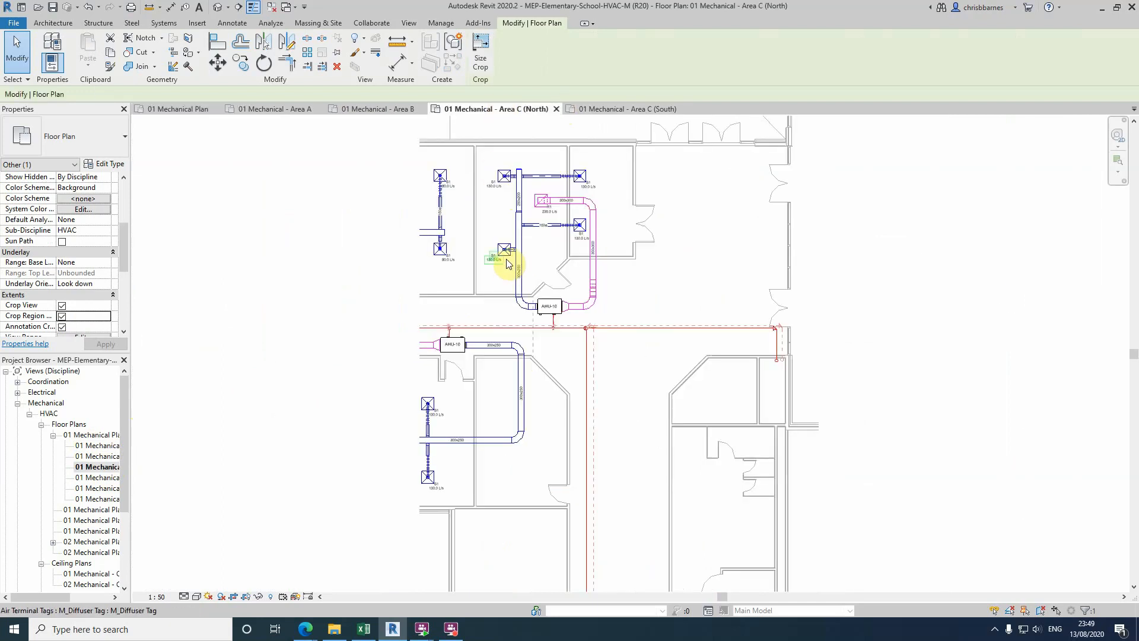
{"action": "scroll", "coordinate": [509, 258], "scroll_direction": "up", "scroll_amount": 3}
{"action": "scroll", "coordinate": [508, 261], "scroll_direction": "up", "scroll_amount": 2}
{"action": "left_click", "coordinate": [487, 264]}
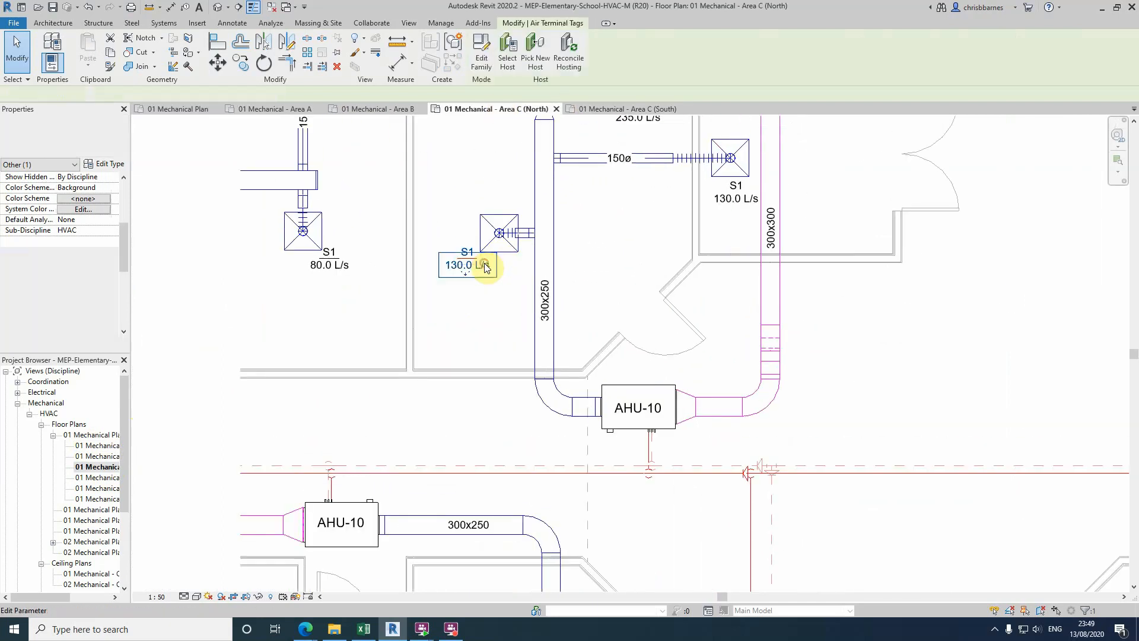
{"action": "left_click", "coordinate": [504, 250]}
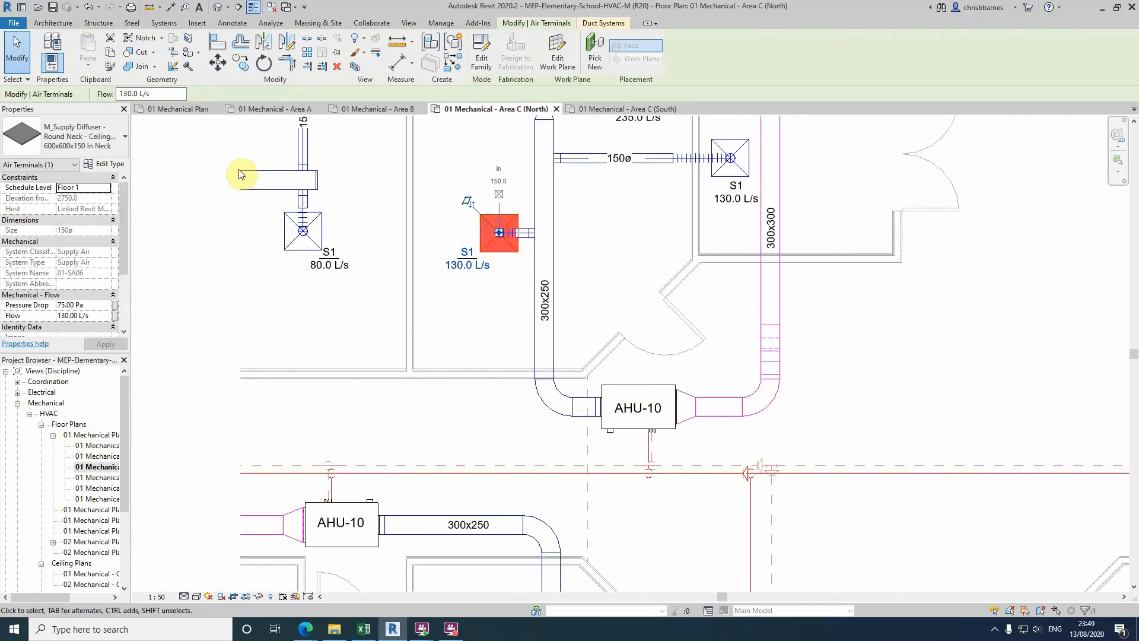
{"action": "left_click", "coordinate": [82, 130]}
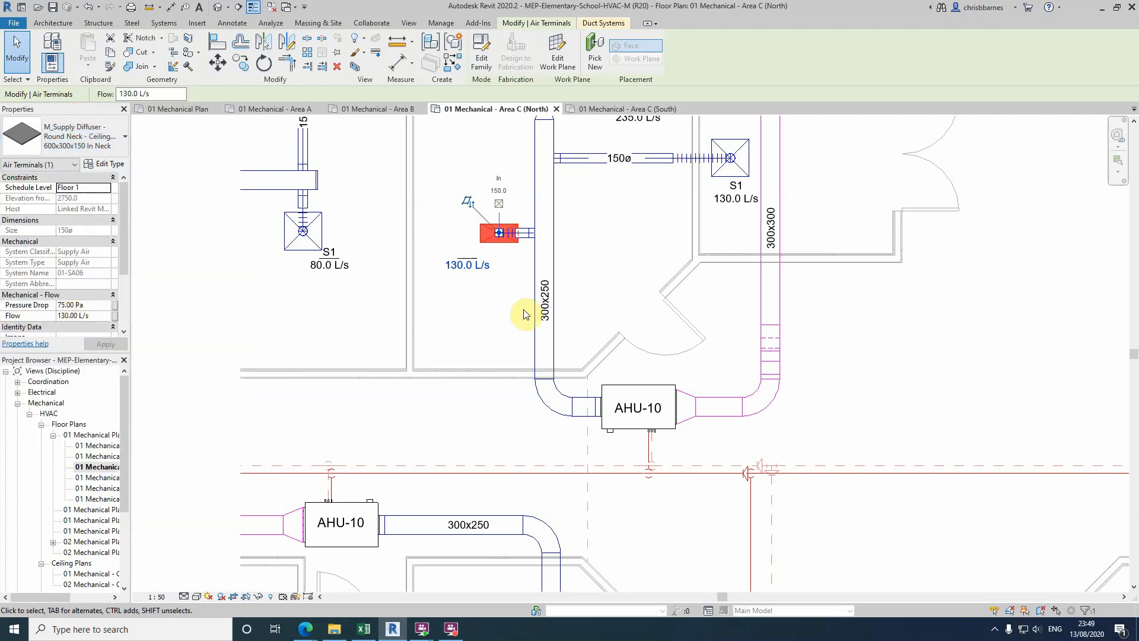
{"action": "left_click", "coordinate": [506, 314]}
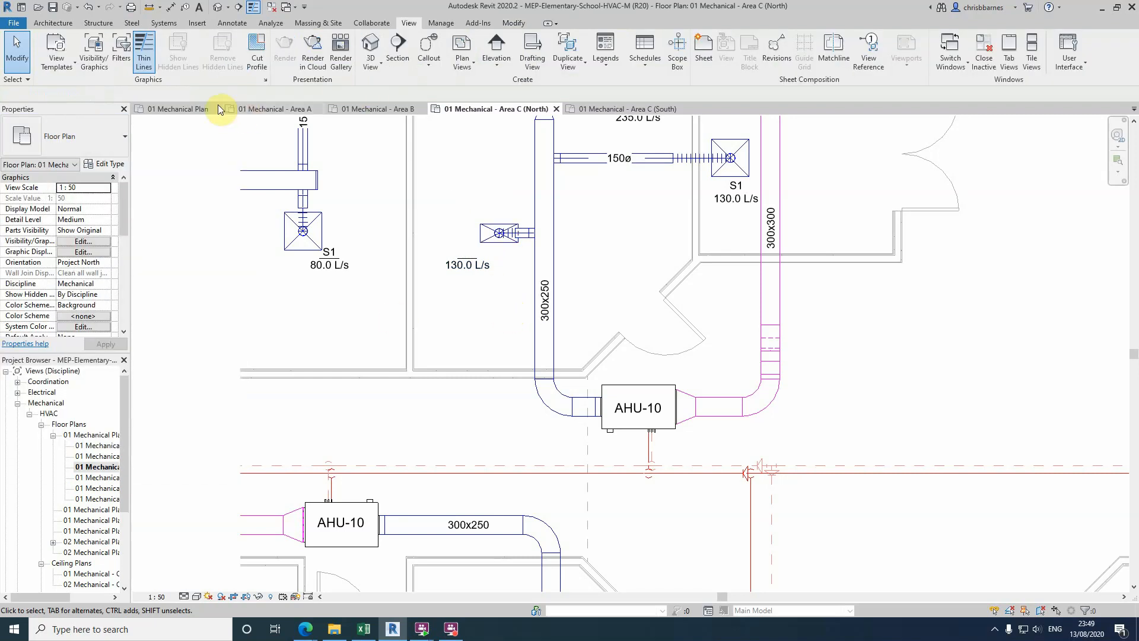
Check the changed nurses office diffuser and its tag in the parent view 01 Mechanical Plan
{"action": "left_click", "coordinate": [192, 109]}
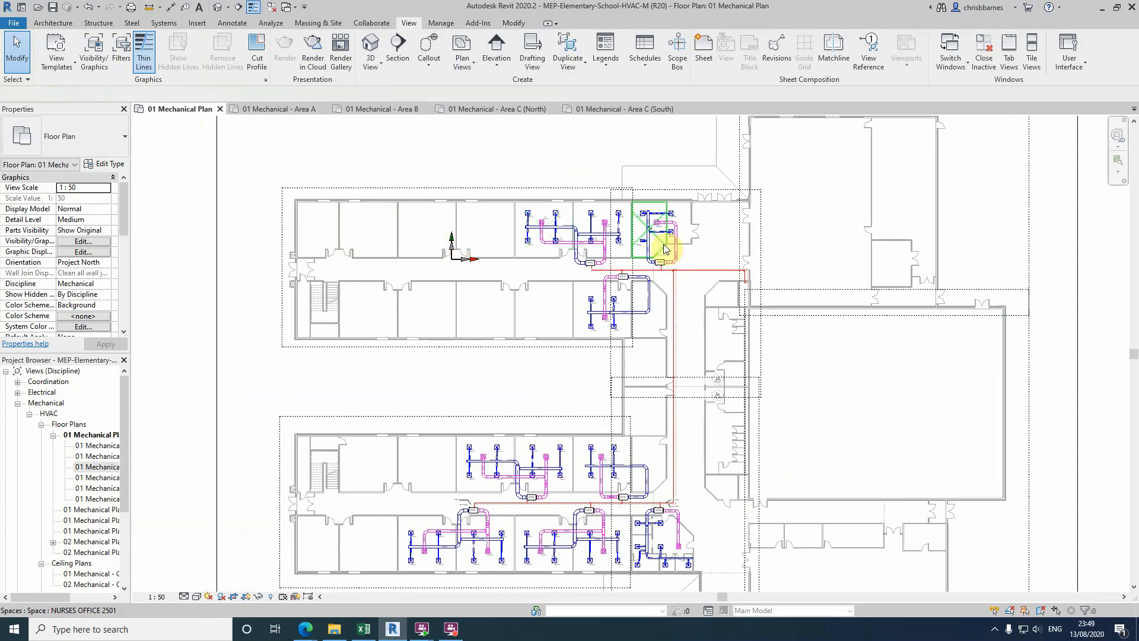
{"action": "scroll", "coordinate": [663, 243], "scroll_direction": "up", "scroll_amount": 3}
{"action": "scroll", "coordinate": [657, 248], "scroll_direction": "up", "scroll_amount": 2}
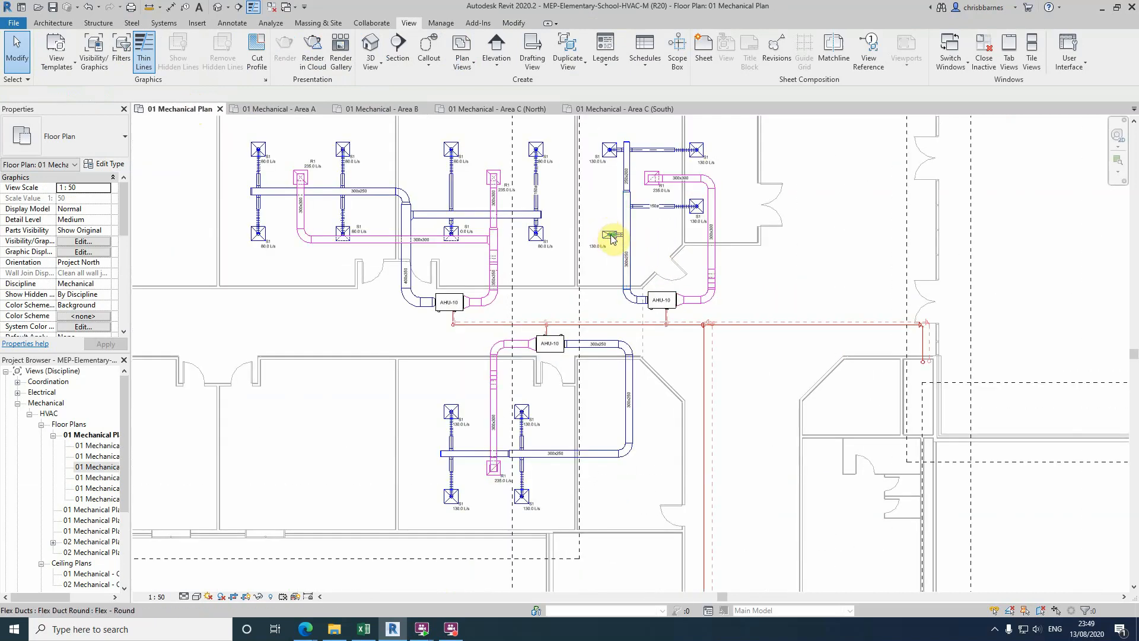
{"action": "scroll", "coordinate": [611, 244], "scroll_direction": "down", "scroll_amount": 3}
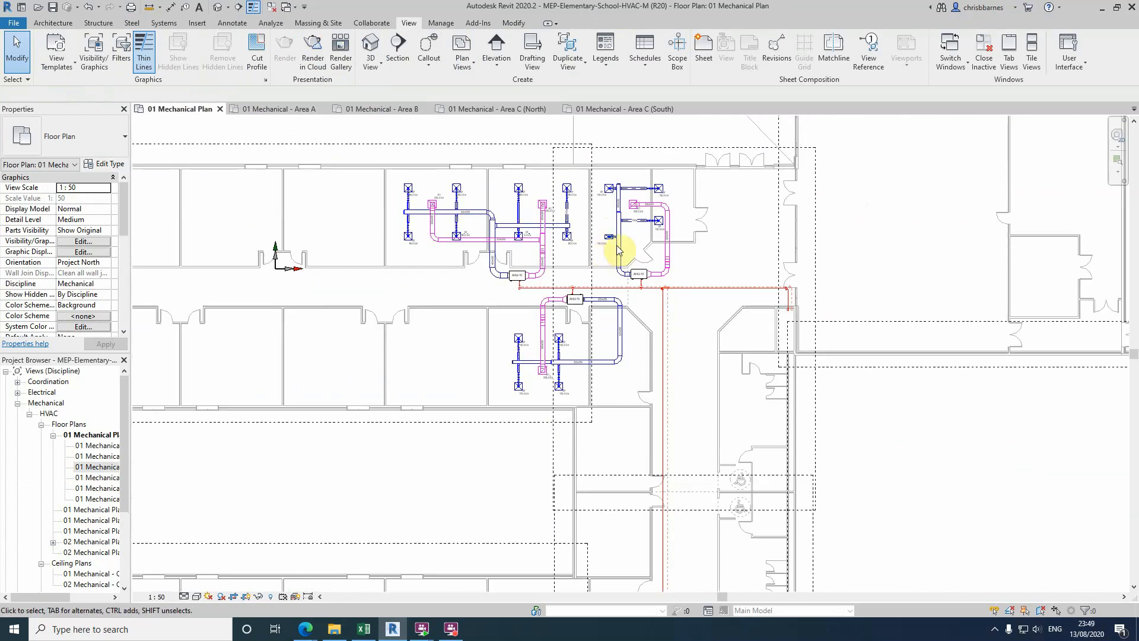
{"action": "scroll", "coordinate": [617, 249], "scroll_direction": "down", "scroll_amount": 5}
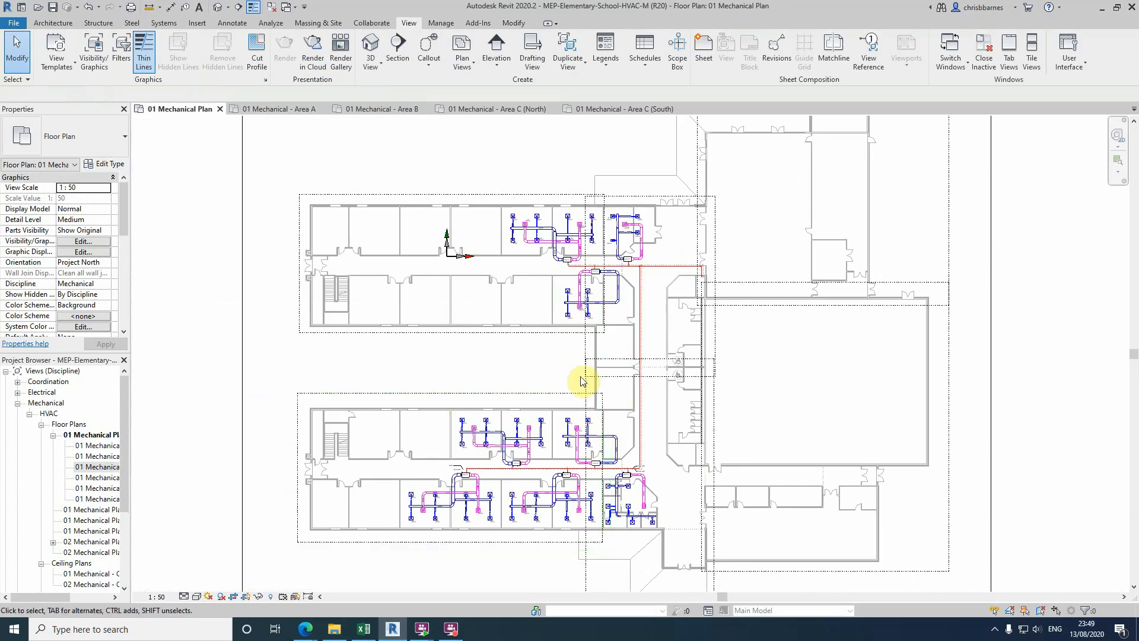
Review the view duplication options without creating a view, and examine the dependent crop regions and their overlaps in 01 Mechanical Plan
{"action": "left_click", "coordinate": [570, 62]}
{"action": "left_click", "coordinate": [495, 198]}
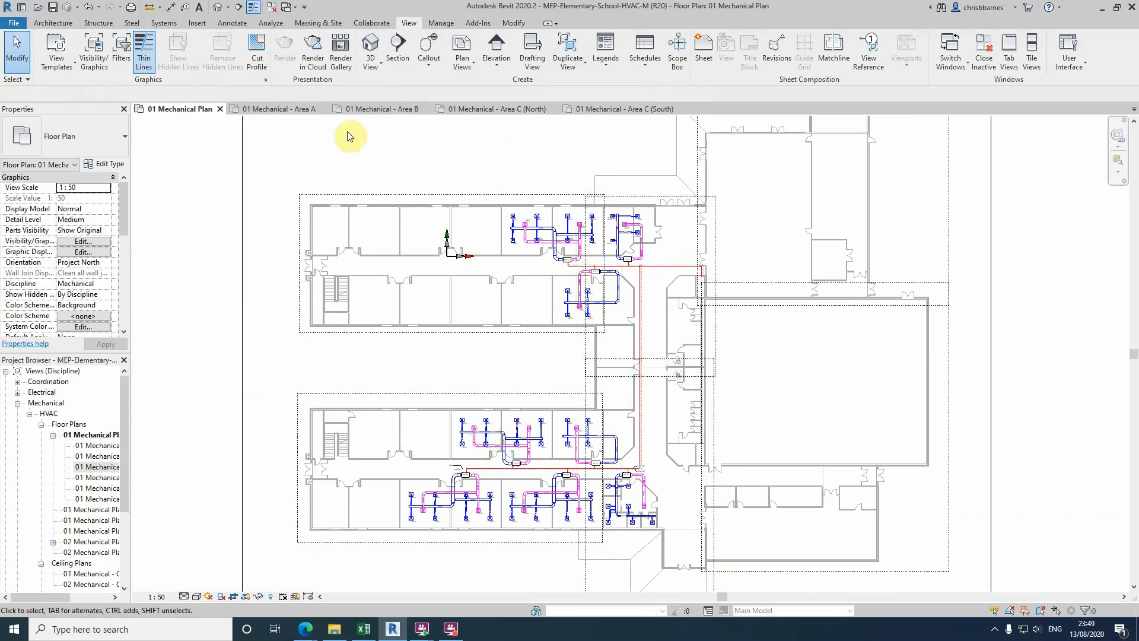
{"action": "scroll", "coordinate": [521, 246], "scroll_direction": "down", "scroll_amount": 3}
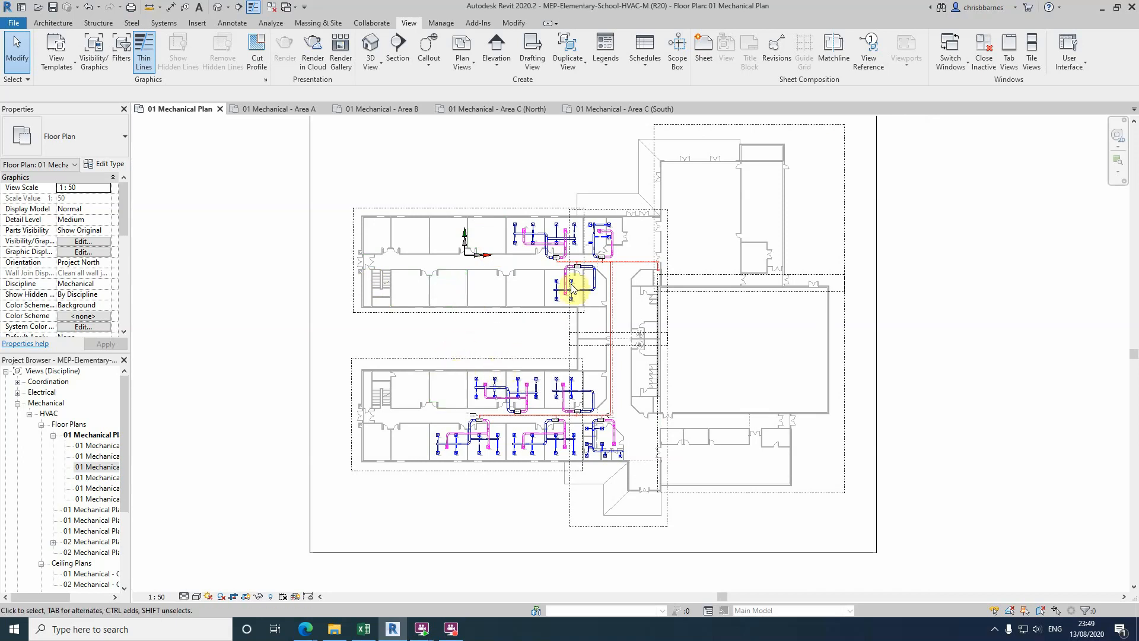
{"action": "scroll", "coordinate": [578, 380], "scroll_direction": "down", "scroll_amount": 1}
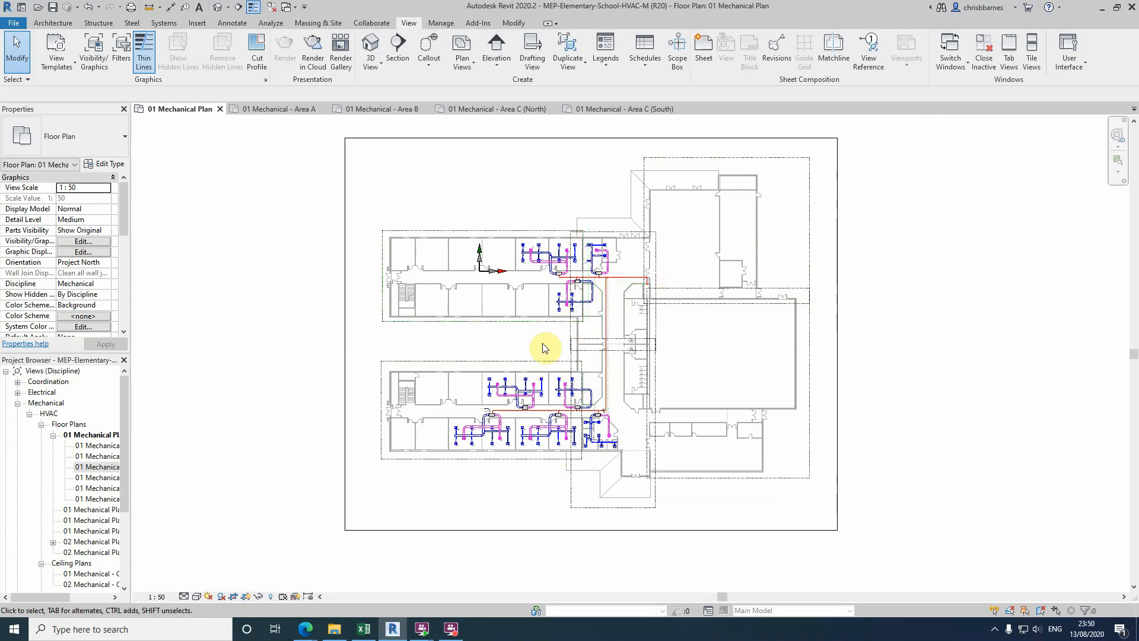
{"action": "scroll", "coordinate": [557, 305], "scroll_direction": "up", "scroll_amount": 4}
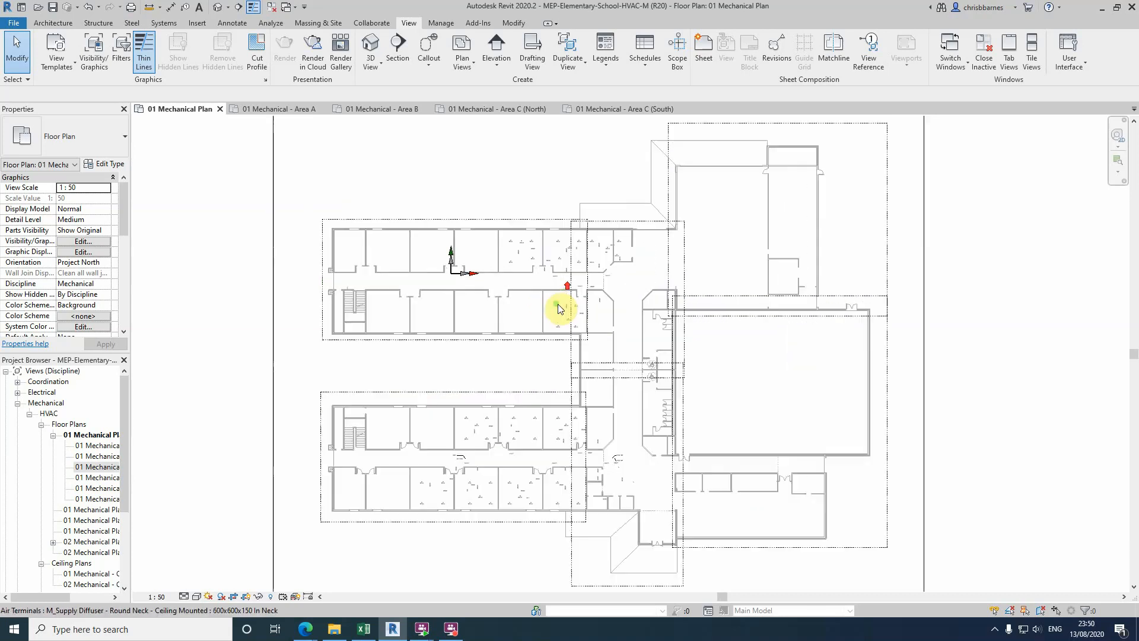
{"action": "scroll", "coordinate": [560, 314], "scroll_direction": "up", "scroll_amount": 2}
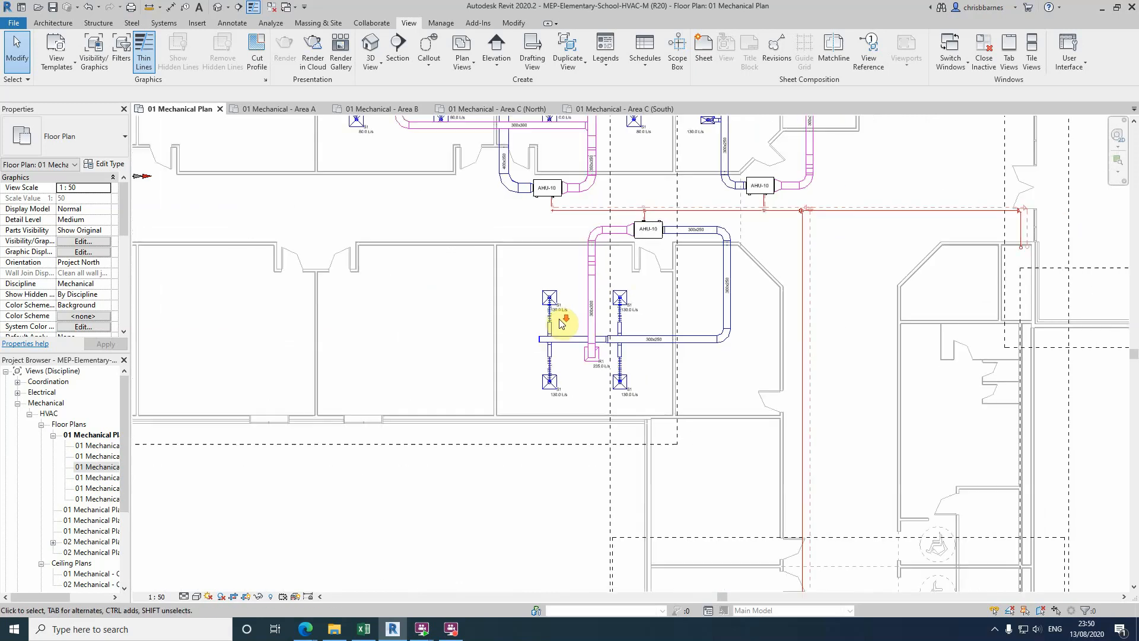
{"action": "scroll", "coordinate": [593, 326], "scroll_direction": "down", "scroll_amount": 3}
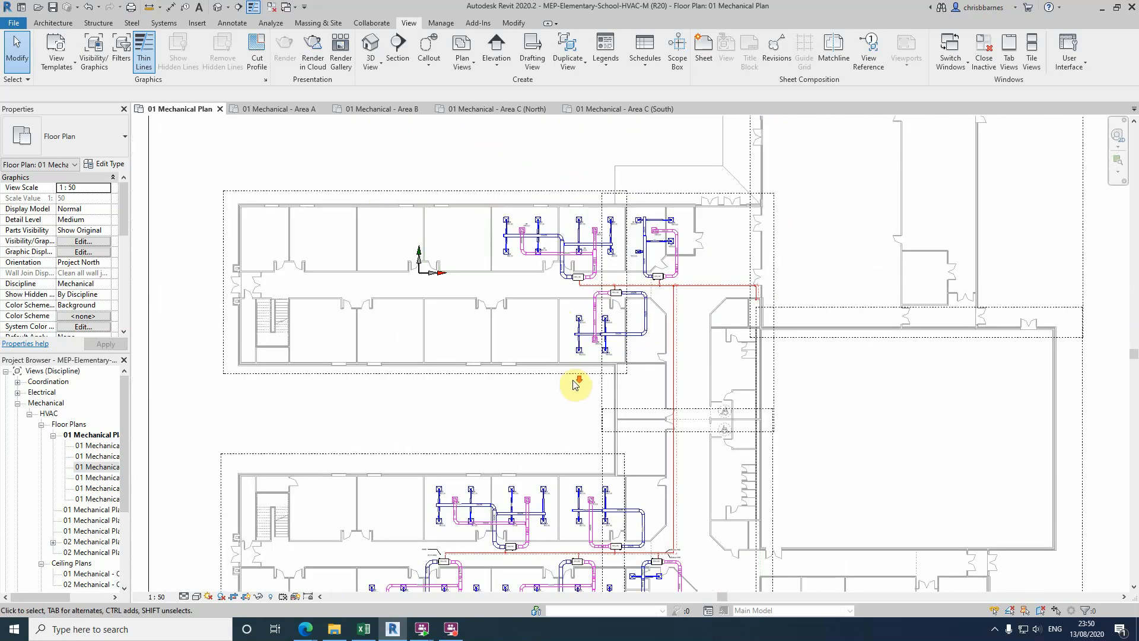
{"action": "scroll", "coordinate": [579, 381], "scroll_direction": "down", "scroll_amount": 1}
{"action": "scroll", "coordinate": [571, 380], "scroll_direction": "up", "scroll_amount": 1}
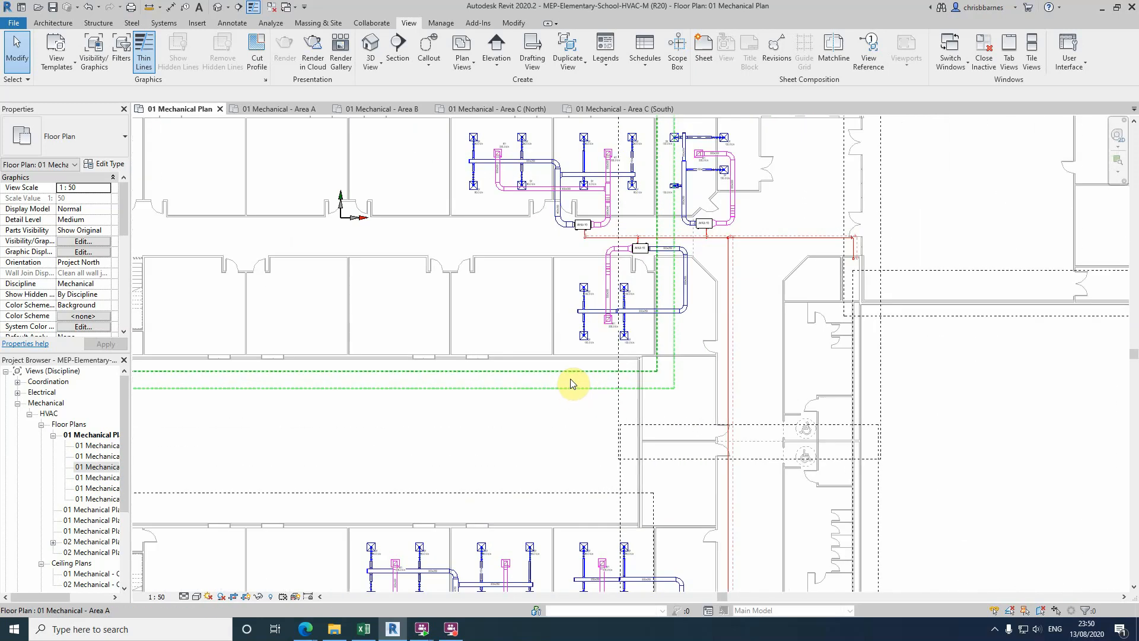